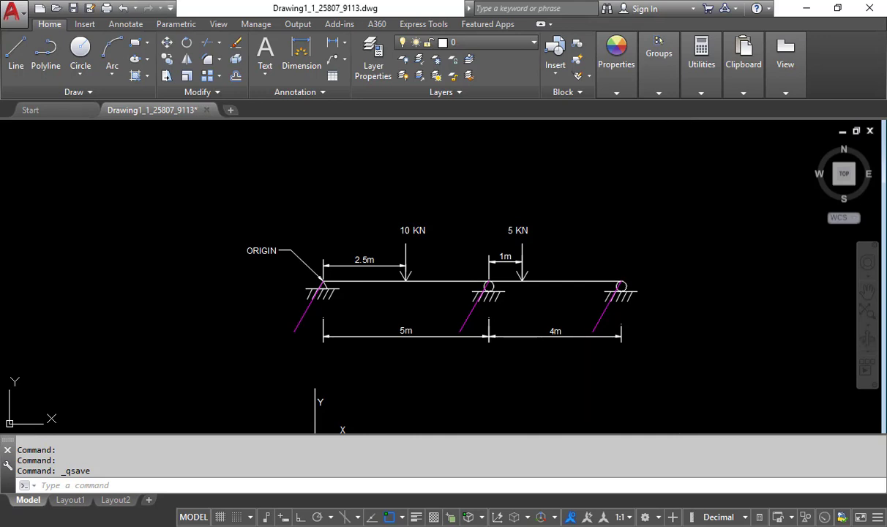
scroll(673, 346, up, 2)
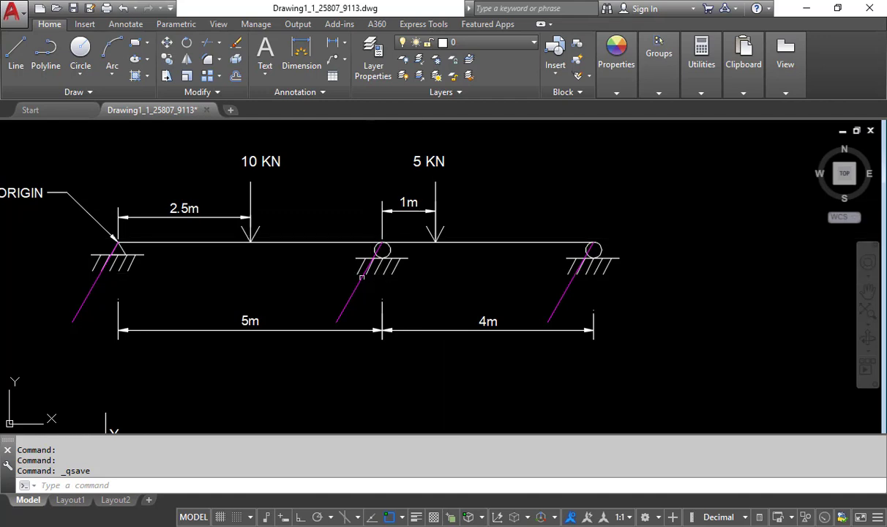
middle_drag(235, 283, 268, 278)
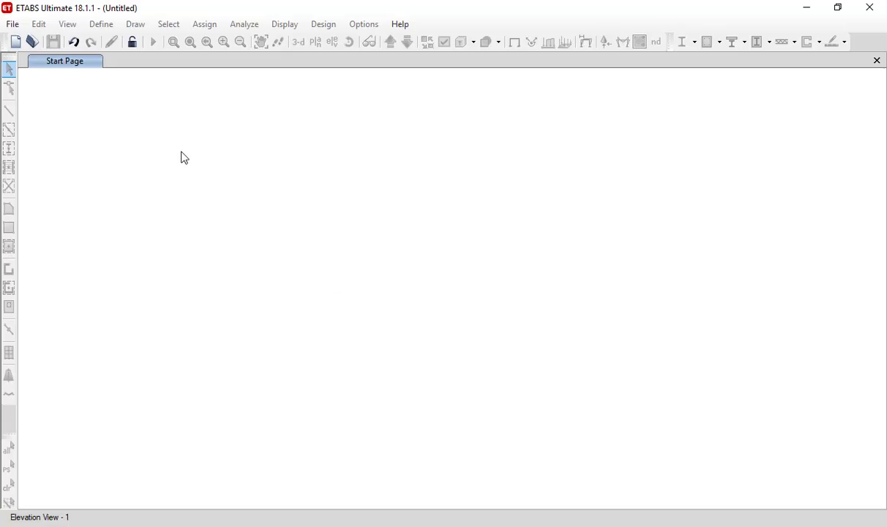
Switch to ETABS and start a new model using built-in settings with Metric SI units, Indian sections, IS 800:2007 and IS 456:2000
click(13, 24)
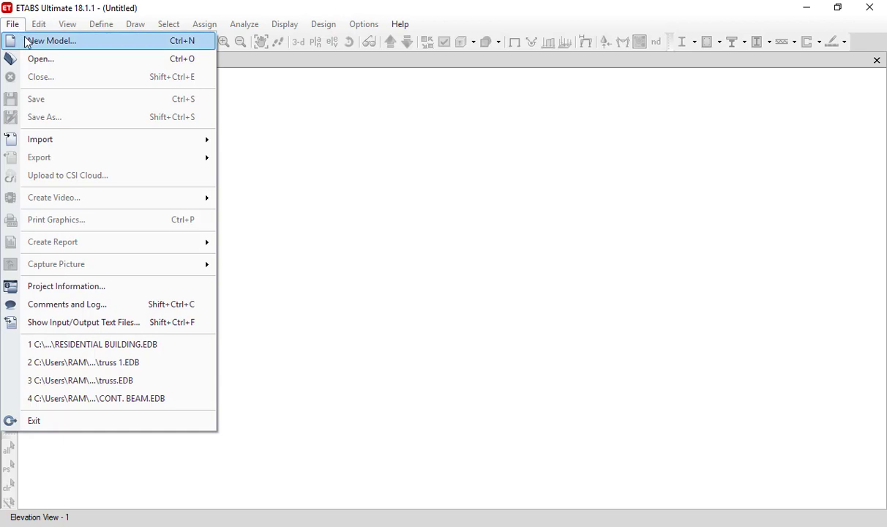
click(27, 42)
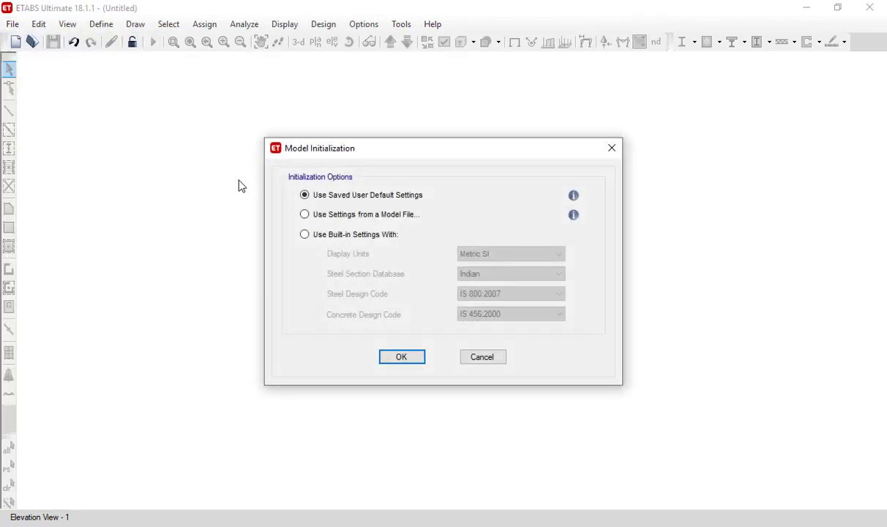
click(331, 238)
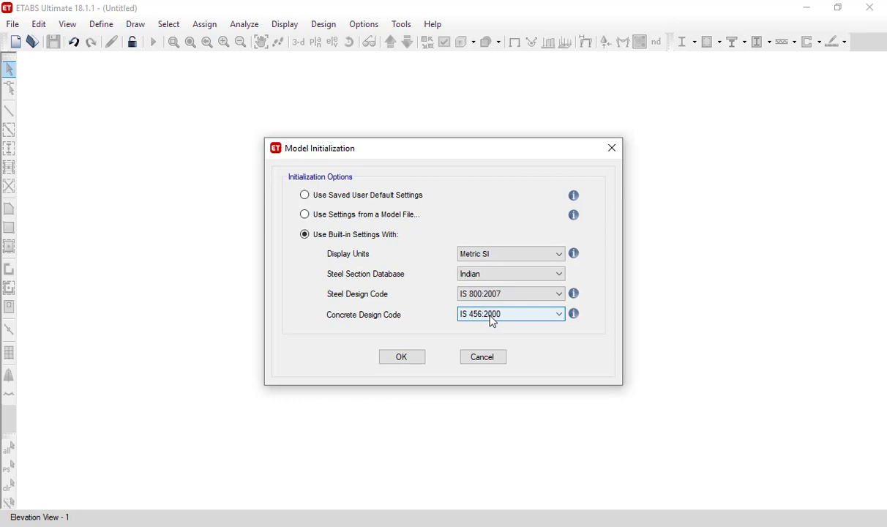
click(401, 357)
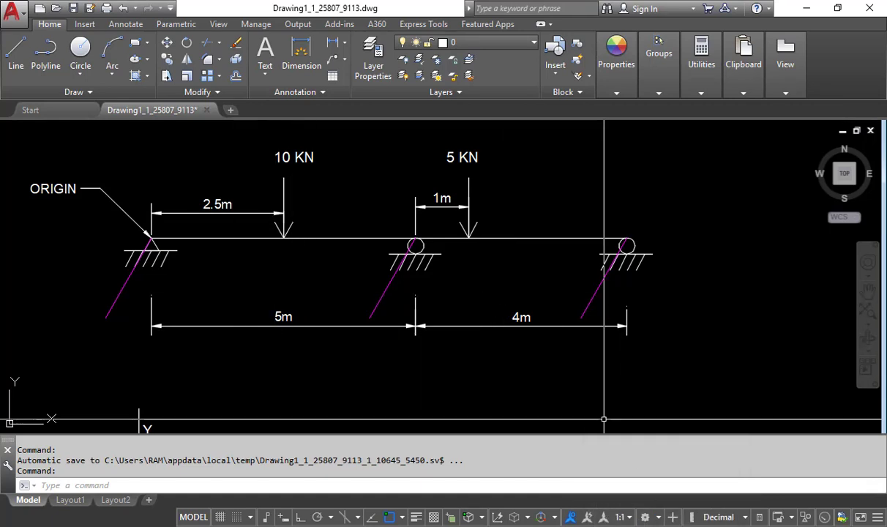
Choose custom grid spacing for the new model and delete X grid line D from the grid data
click(663, 525)
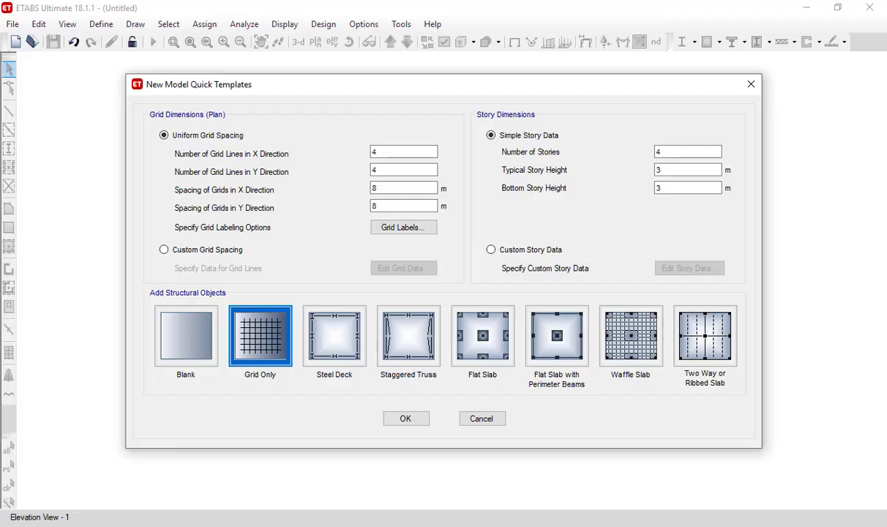
click(189, 255)
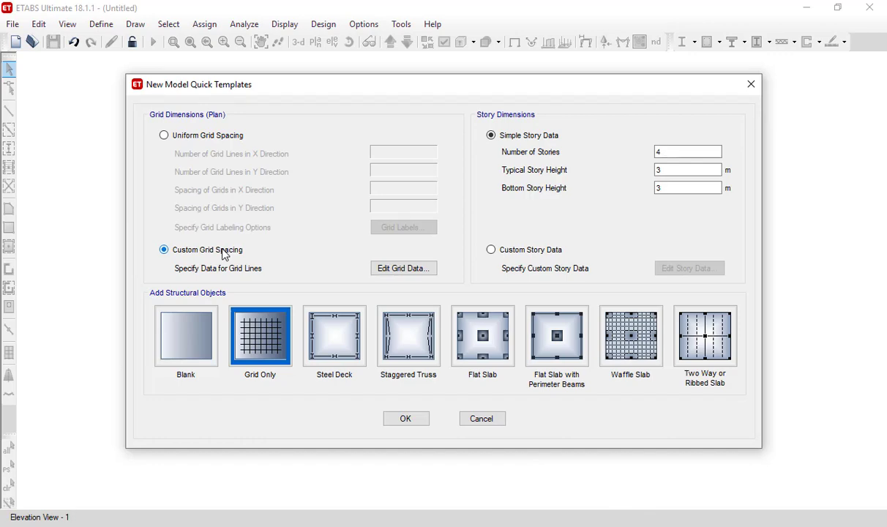
click(388, 273)
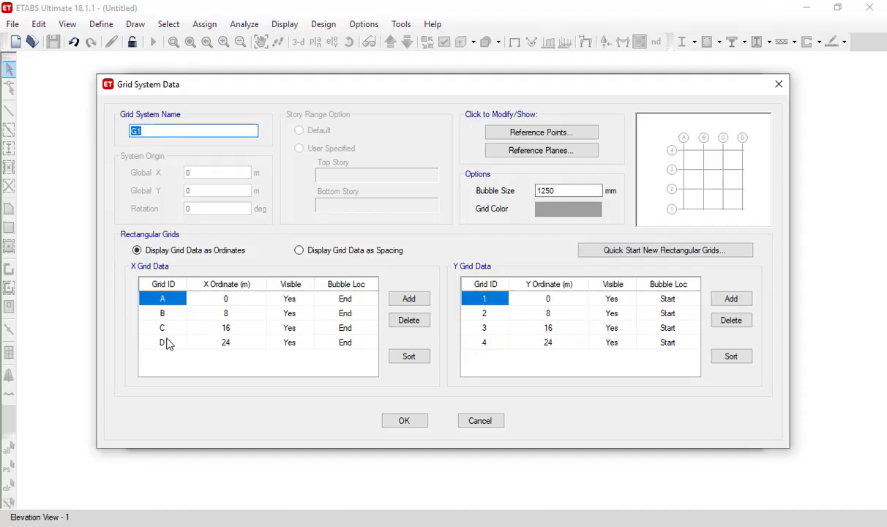
click(167, 344)
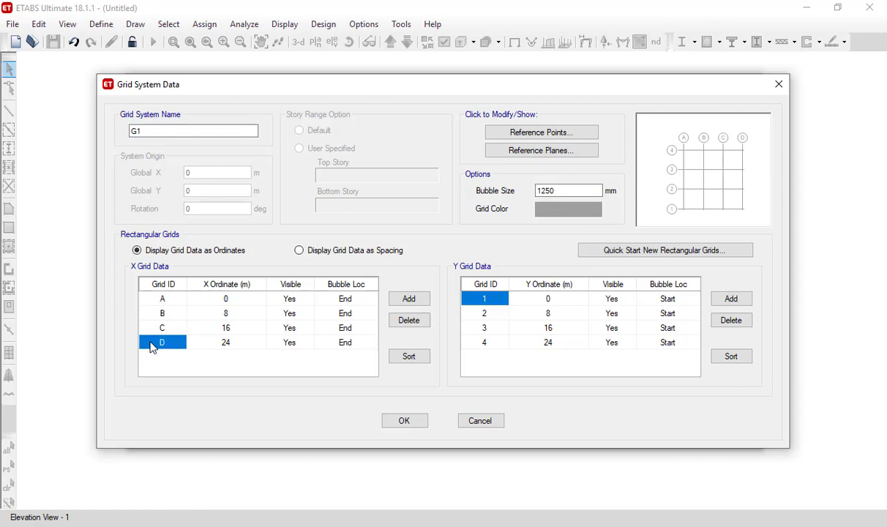
click(407, 323)
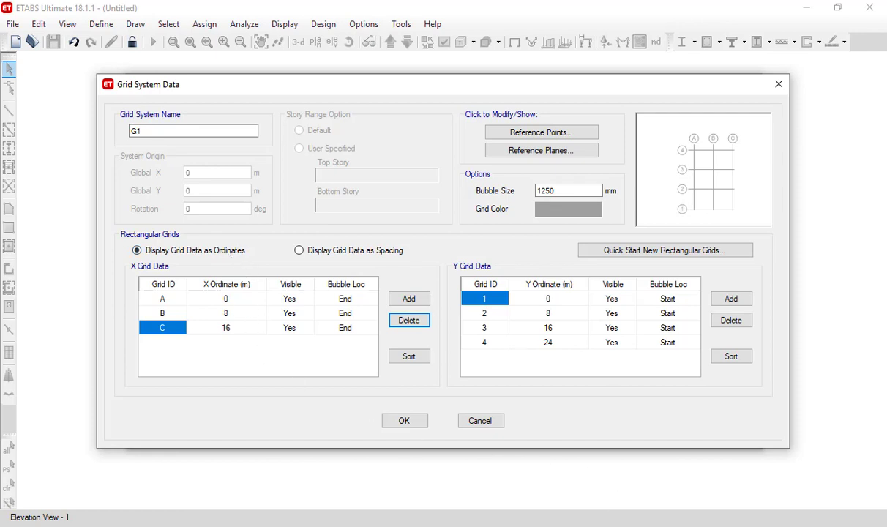
Set the X ordinates of grid line B to 5 m and grid line C to 9 m
click(243, 313)
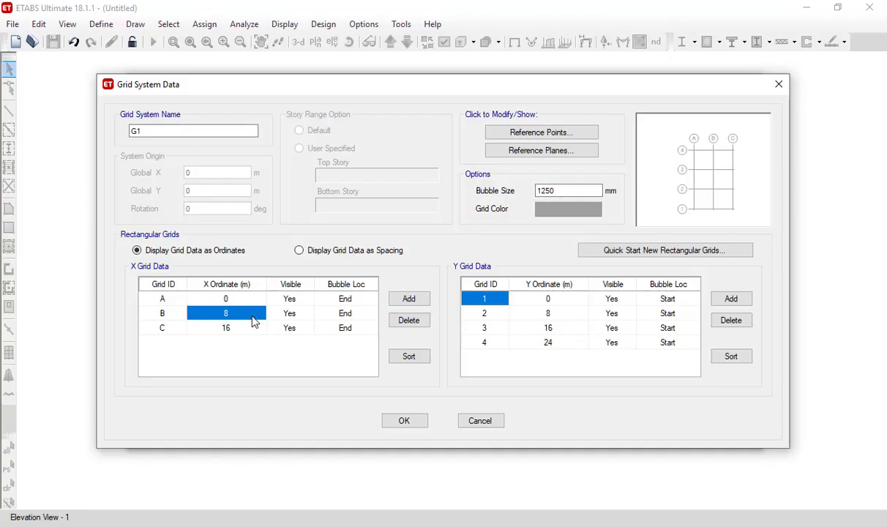
text(5)
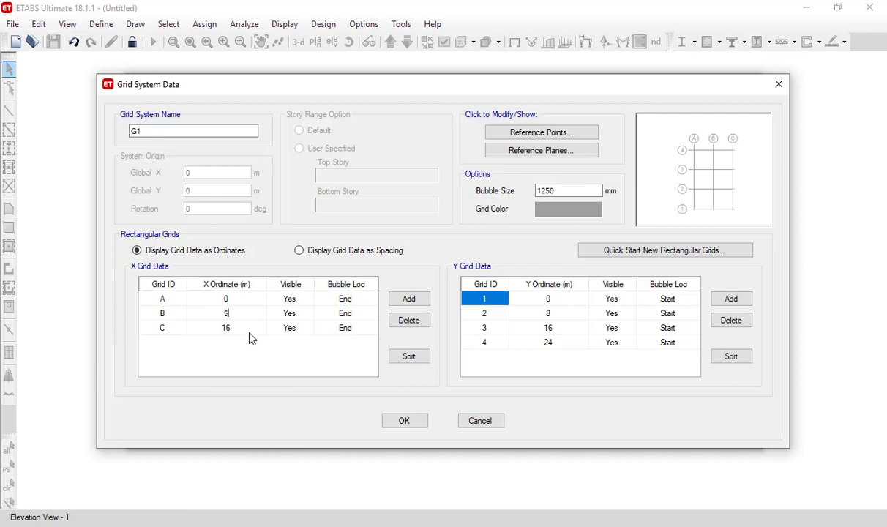
click(250, 333)
text(9)
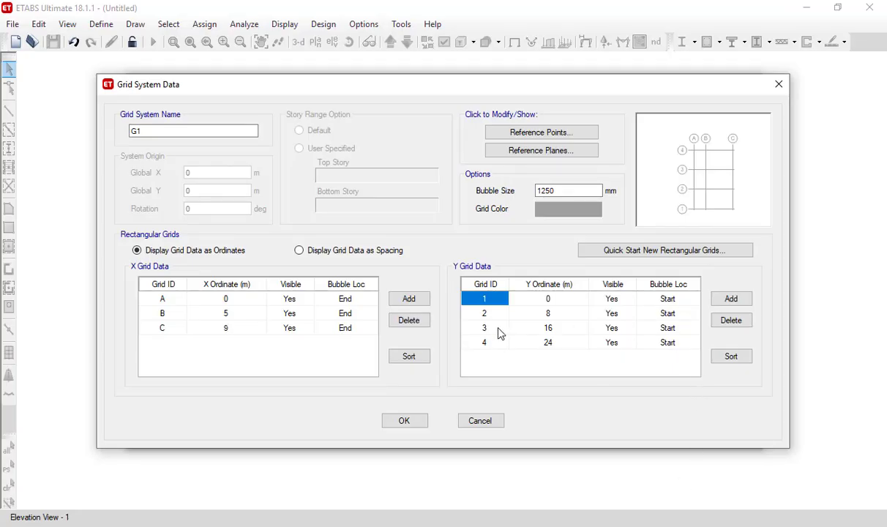
Delete Y grid lines 2, 3 and 4, keeping only line 1, and accept the grid system data
click(475, 315)
click(730, 320)
click(730, 320)
click(730, 320)
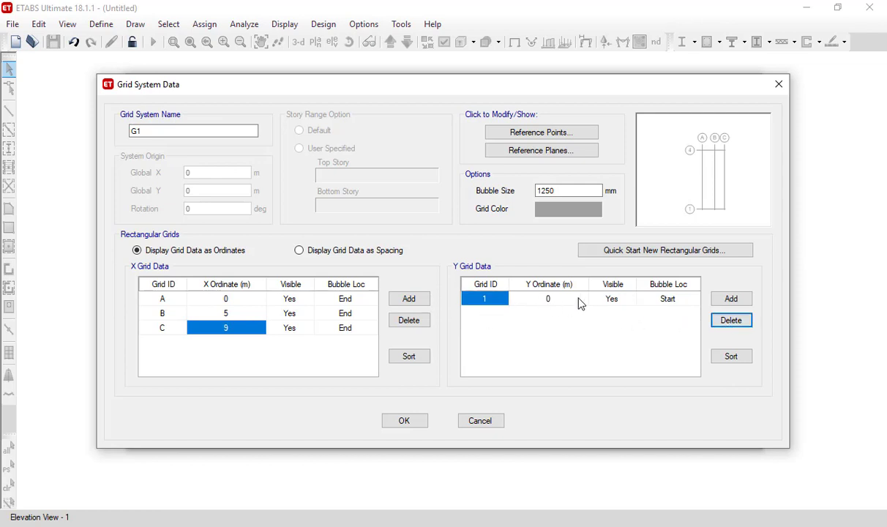
click(404, 421)
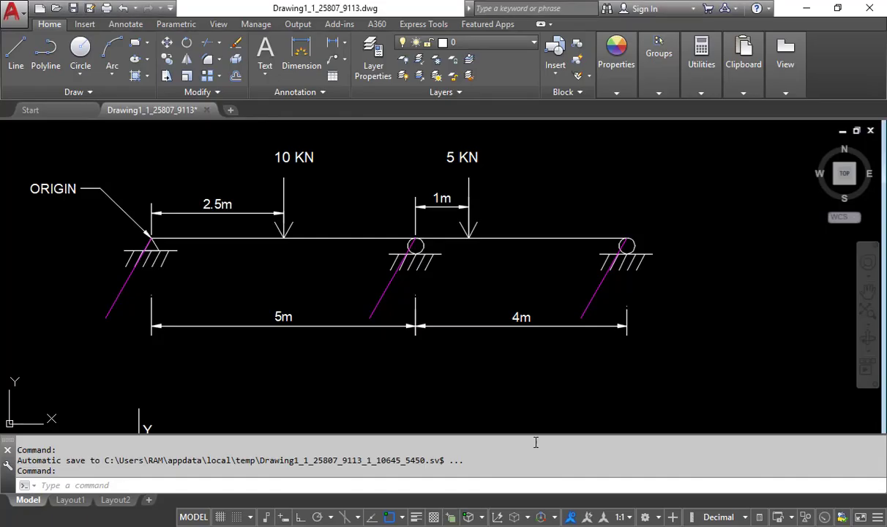
Set the number of stories to 1 and create the model from the Grid Only template
scroll(268, 258, down, 1)
scroll(269, 257, down, 2)
scroll(214, 354, up, 4)
scroll(211, 340, down, 2)
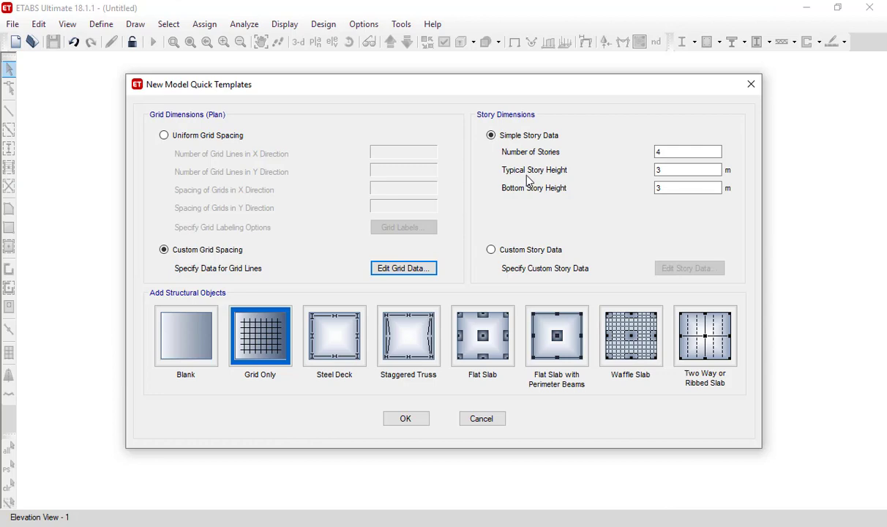
double_click(674, 150)
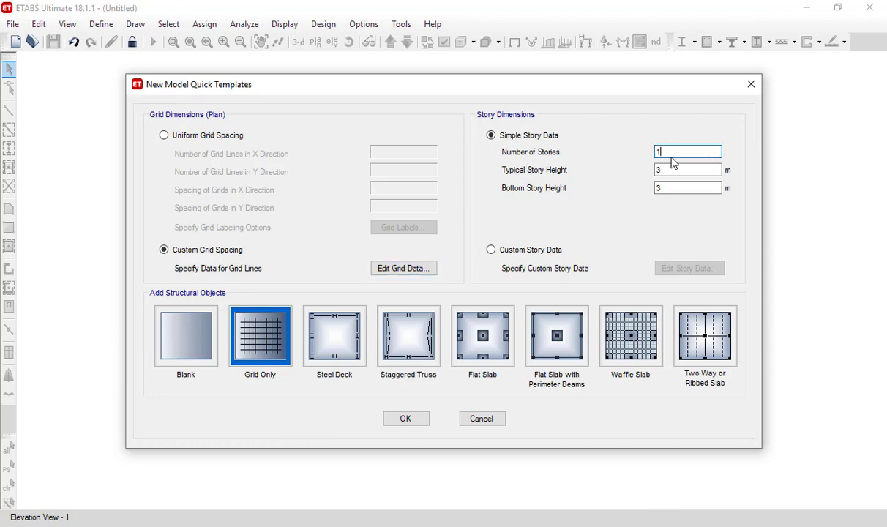
click(406, 419)
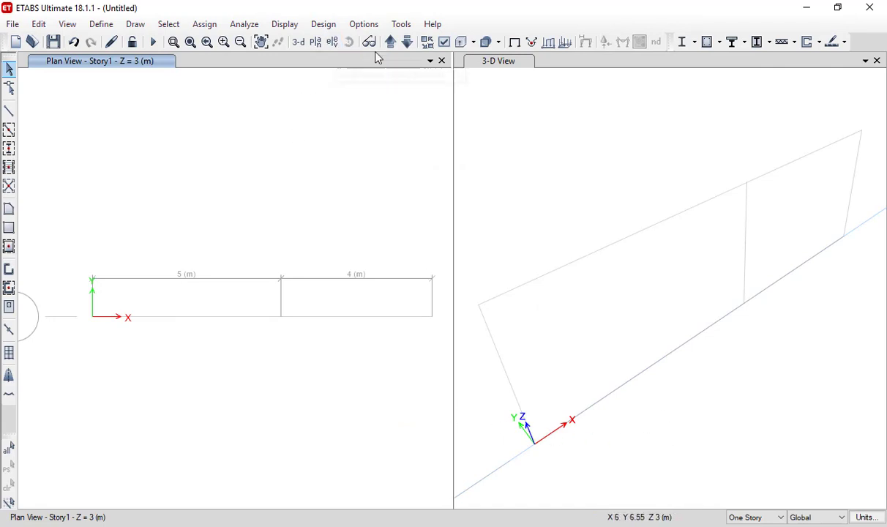
Rotate the 3-D view to examine the directions of the global X, Y and Z axes
click(544, 145)
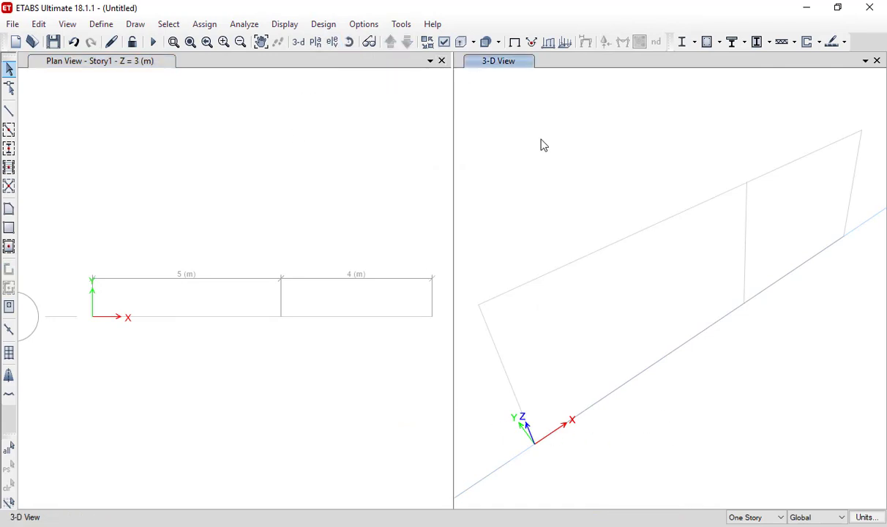
click(348, 43)
drag(688, 379, 602, 370)
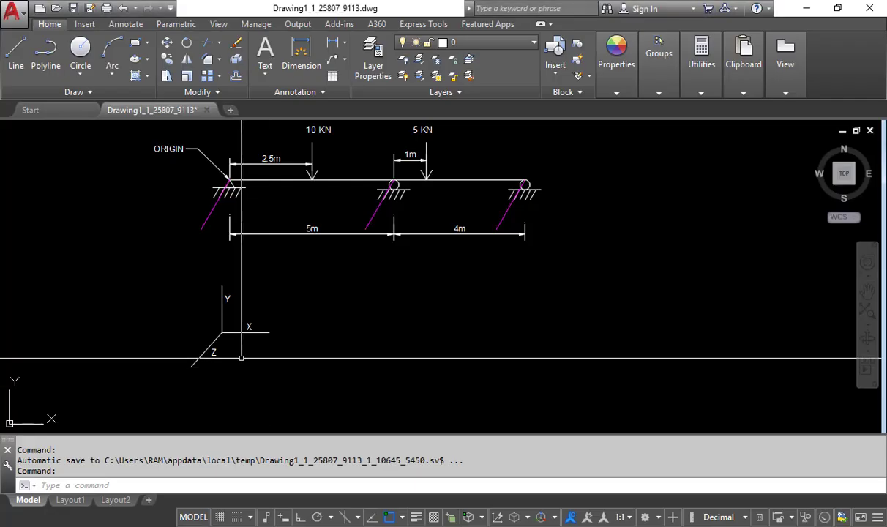
Switch to the AutoCAD beam drawing and relabel the axis sketch's diagonal axis as Y and its vertical axis as Z
scroll(208, 359, up, 3)
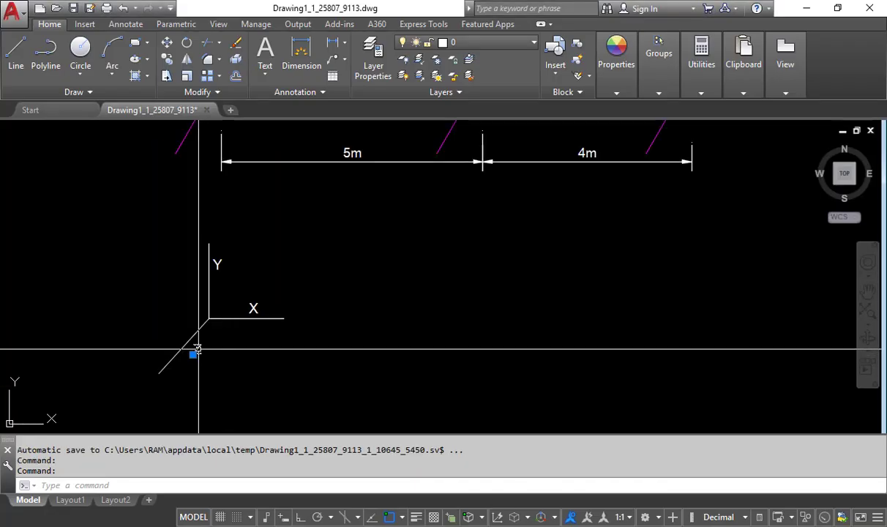
double_click(196, 350)
text(Y)
key(Return)
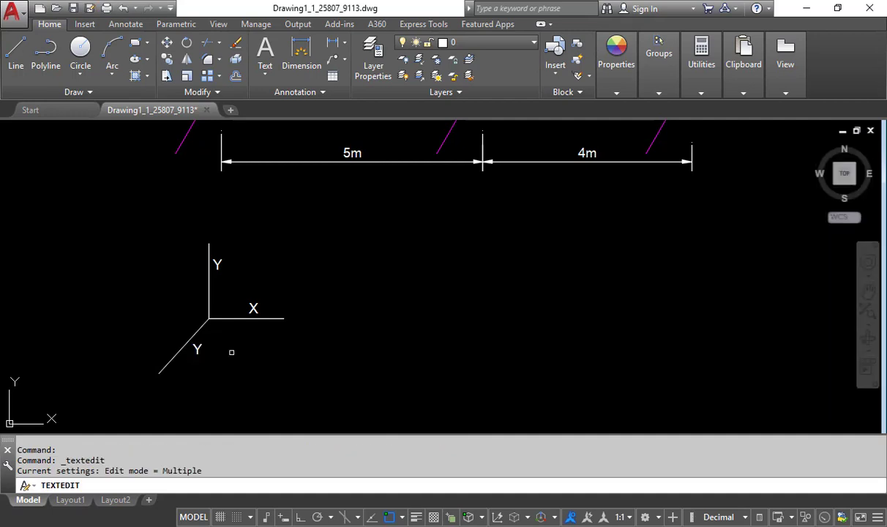
click(217, 264)
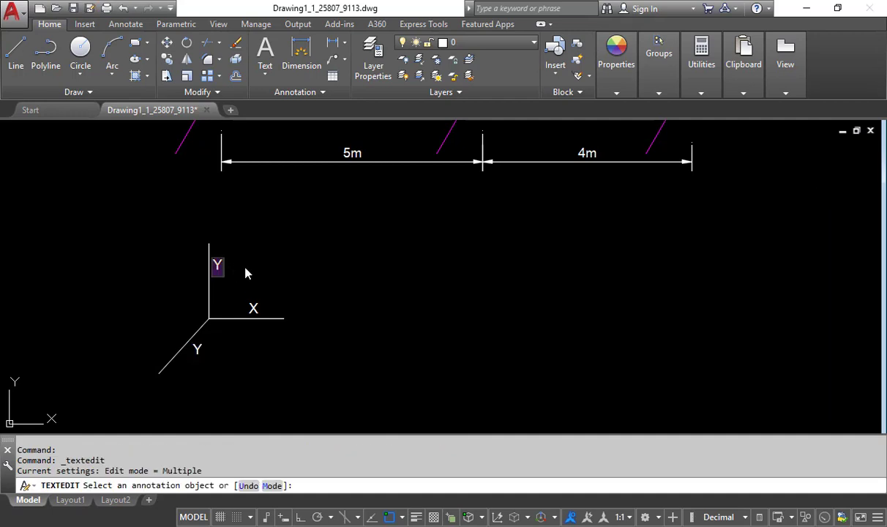
text(Z)
key(Return)
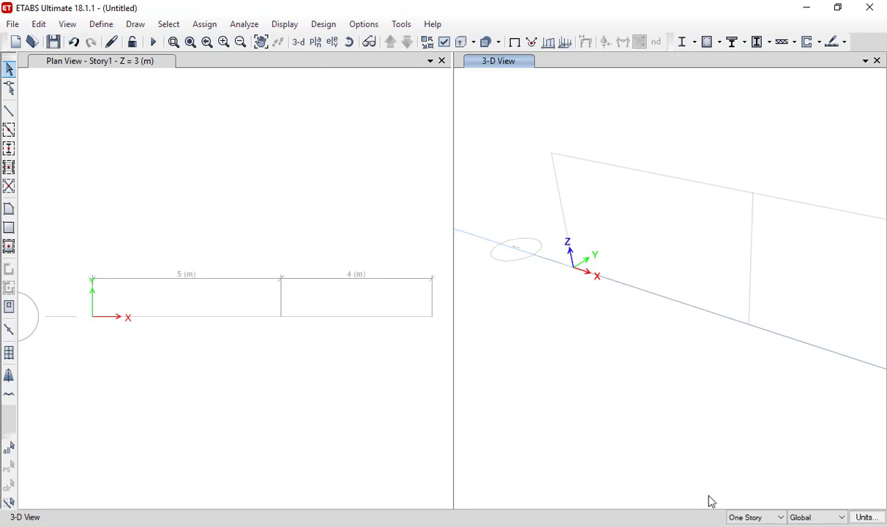
Return to ETABS and change the plan view window to the elevation along grid line 1
click(277, 394)
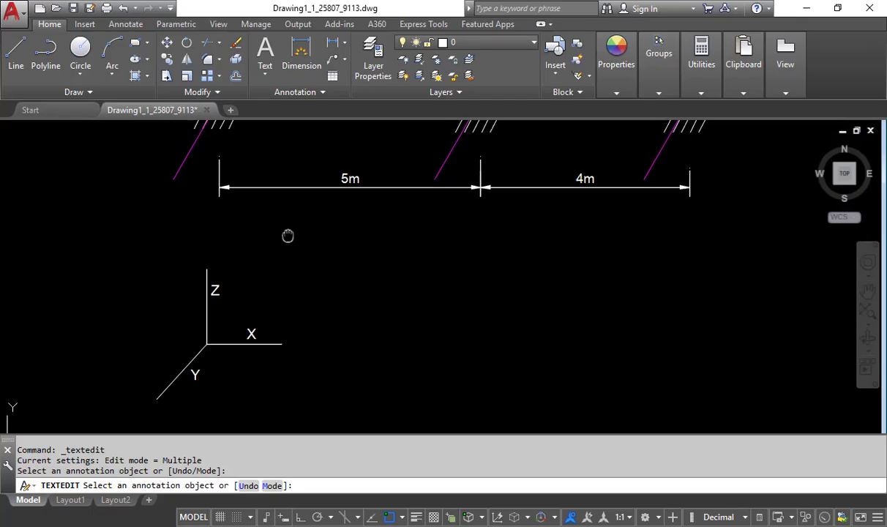
middle_drag(287, 234, 206, 425)
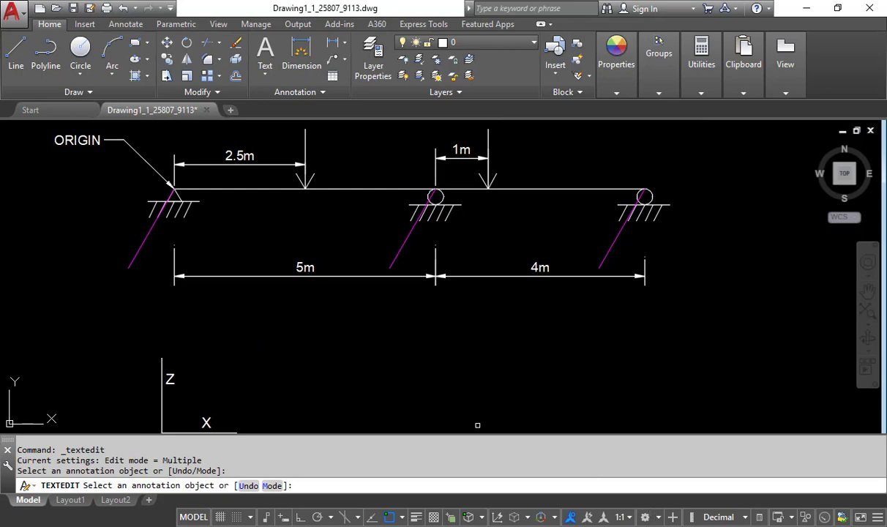
key(alt+Tab)
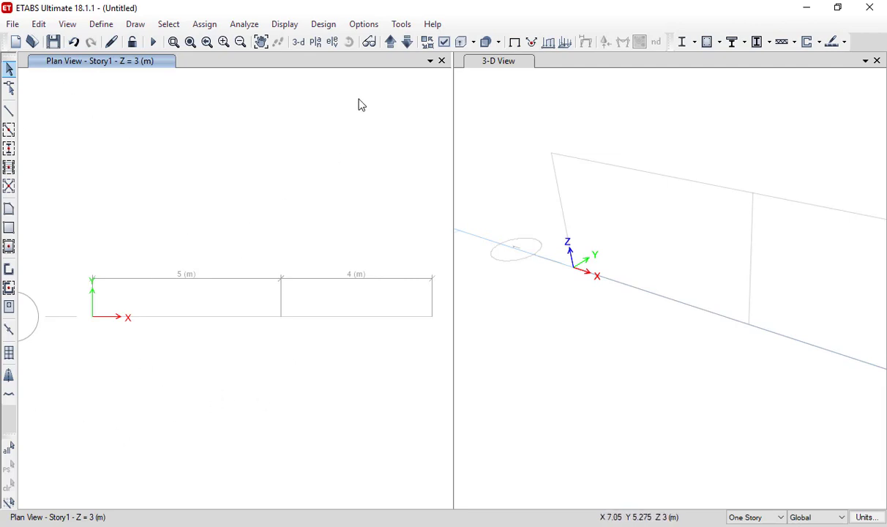
click(333, 42)
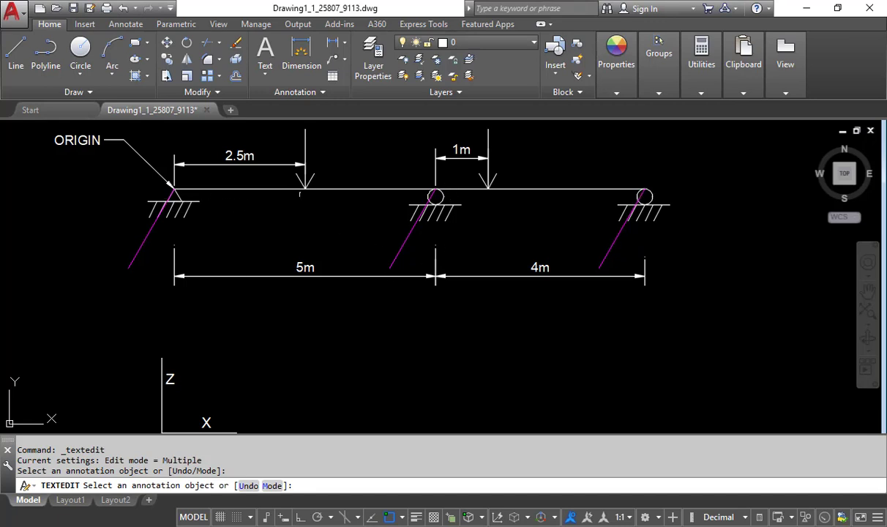
scroll(551, 190, down, 2)
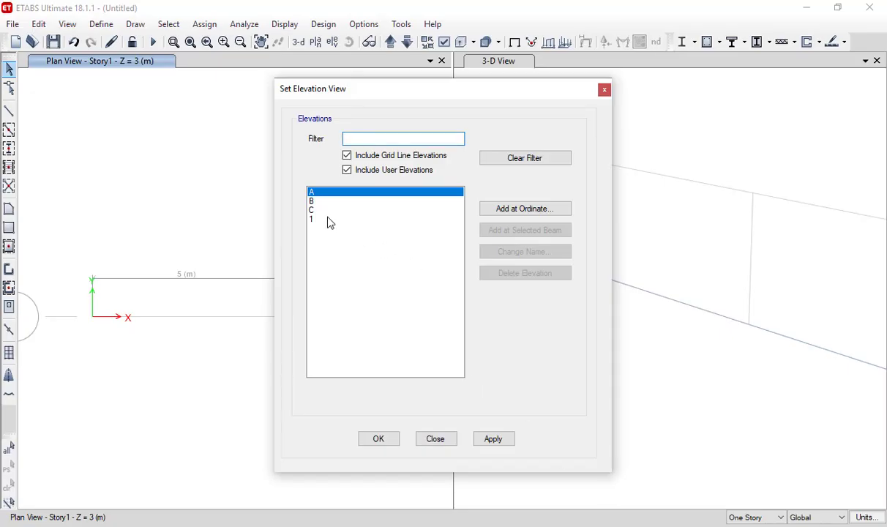
click(339, 219)
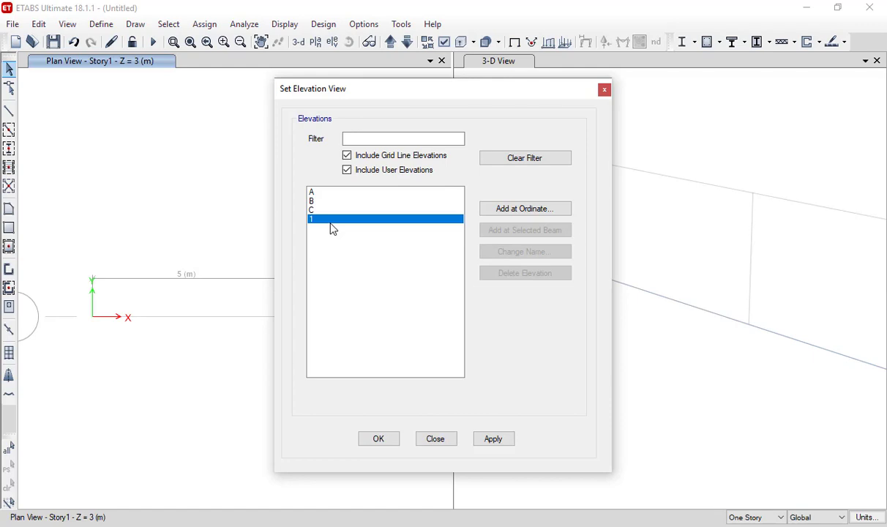
click(493, 439)
click(374, 443)
scroll(214, 246, down, 3)
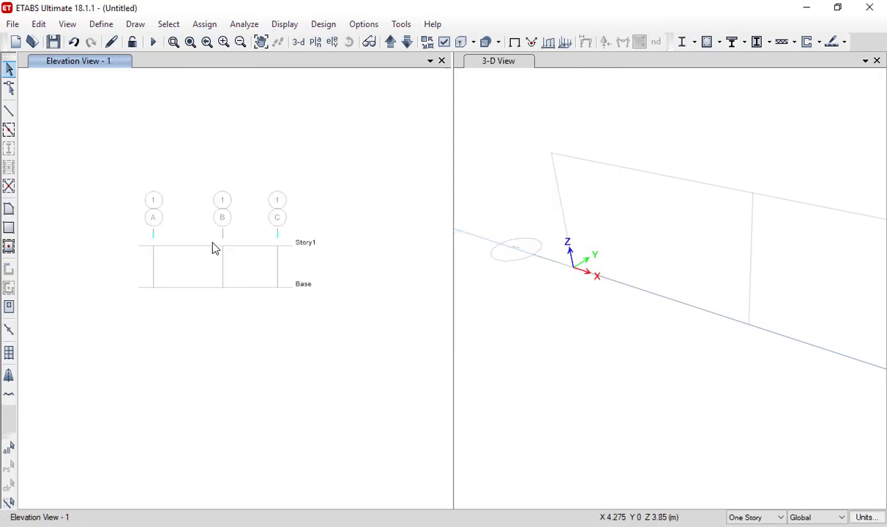
scroll(193, 303, up, 3)
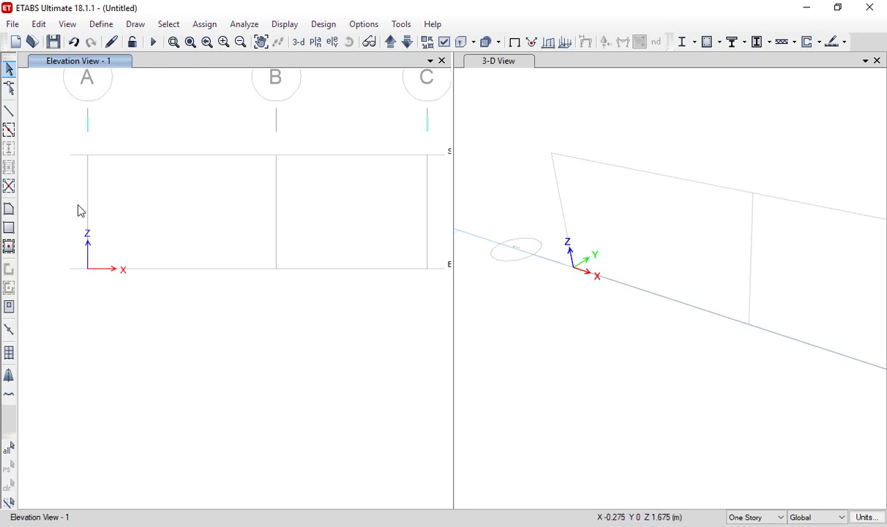
scroll(75, 225, down, 3)
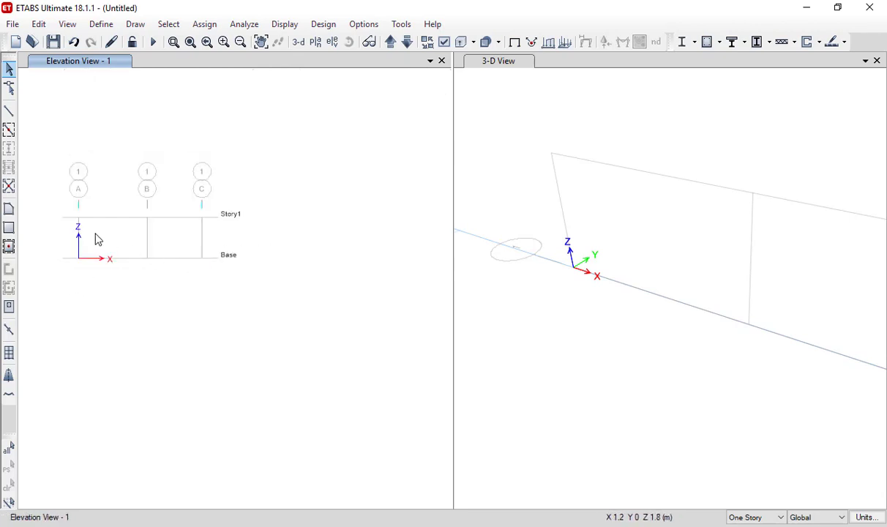
scroll(73, 179, up, 3)
scroll(86, 193, down, 3)
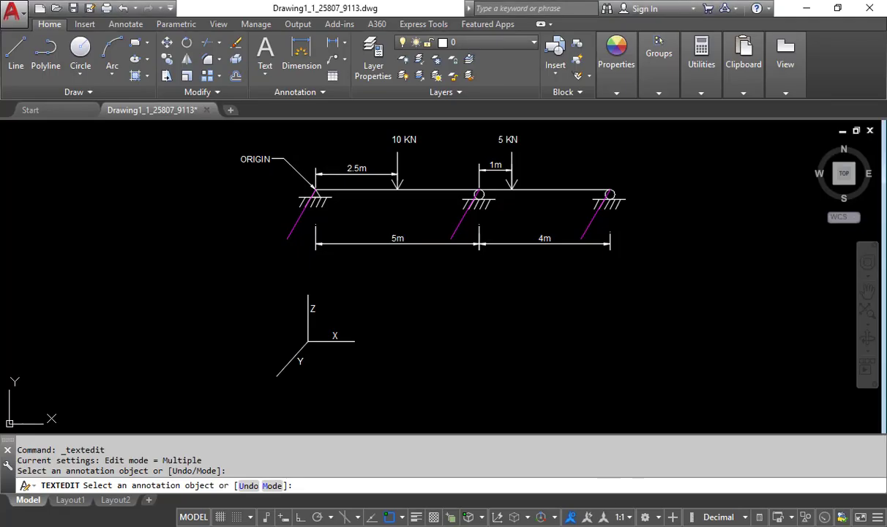
Examine the beam sketch's spans, supports and point loads in the AutoCAD drawing
middle_drag(454, 335, 420, 369)
scroll(420, 370, up, 3)
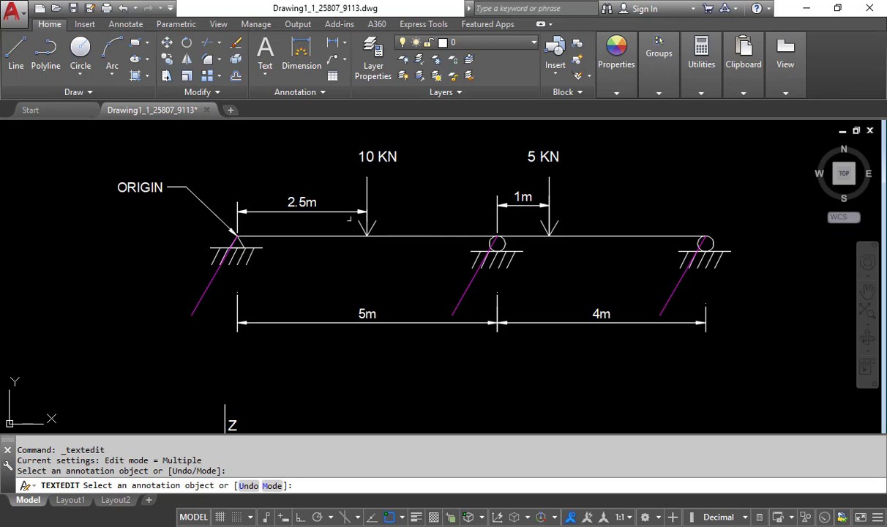
middle_drag(272, 231, 244, 239)
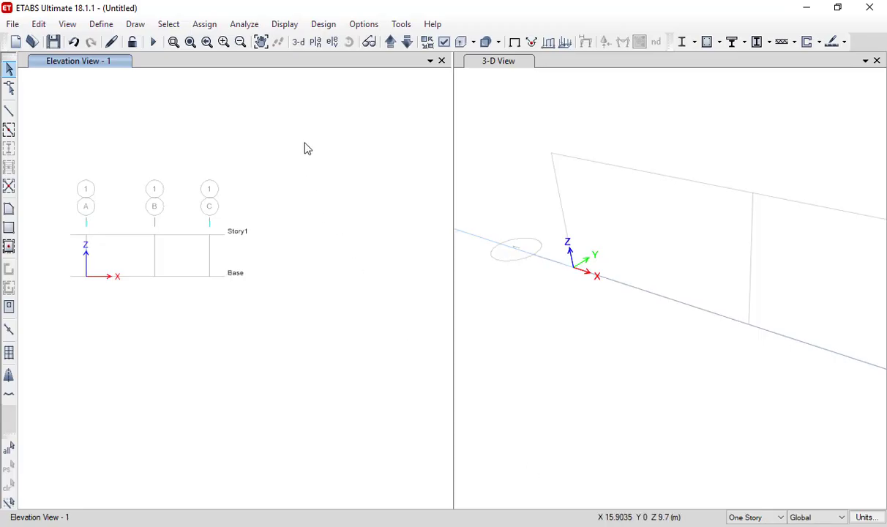
middle_drag(307, 143, 339, 172)
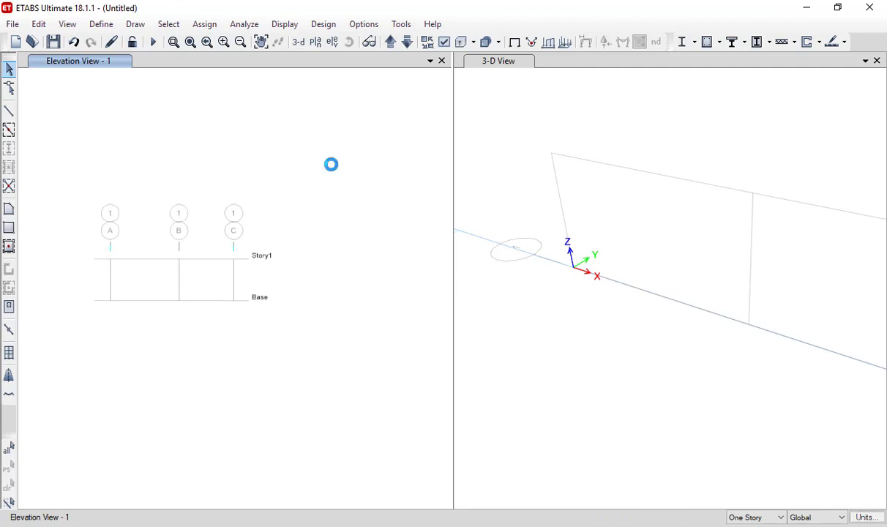
scroll(137, 222, up, 3)
scroll(135, 221, down, 3)
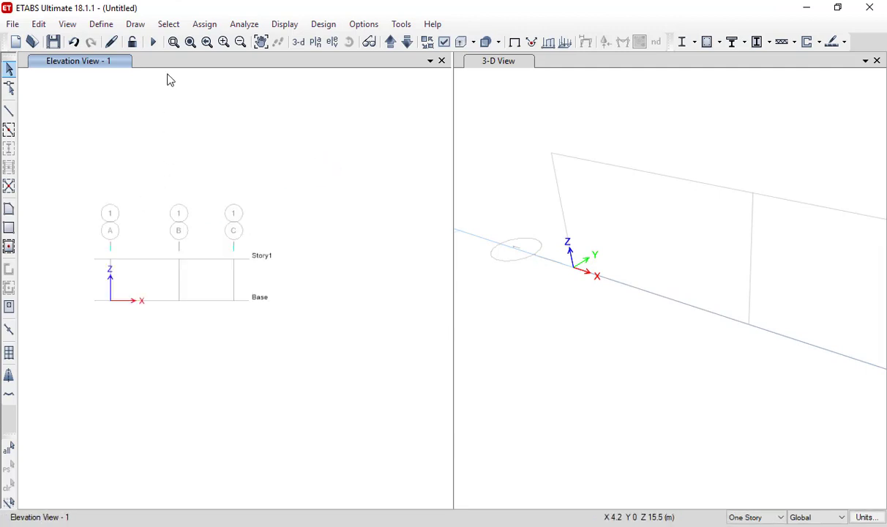
click(136, 24)
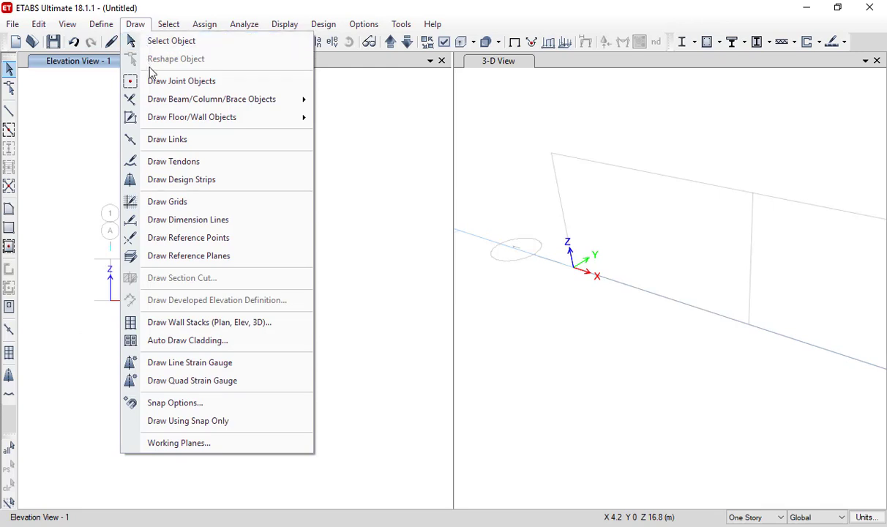
mouse_move(159, 102)
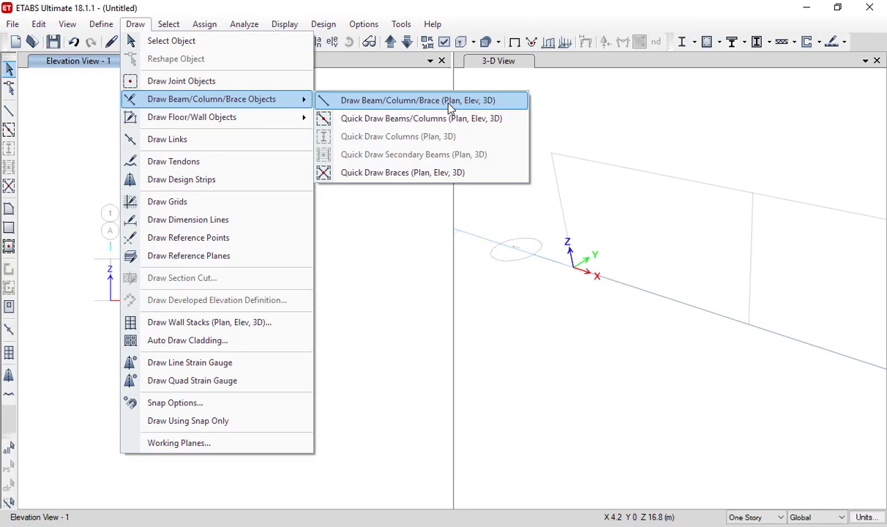
click(71, 129)
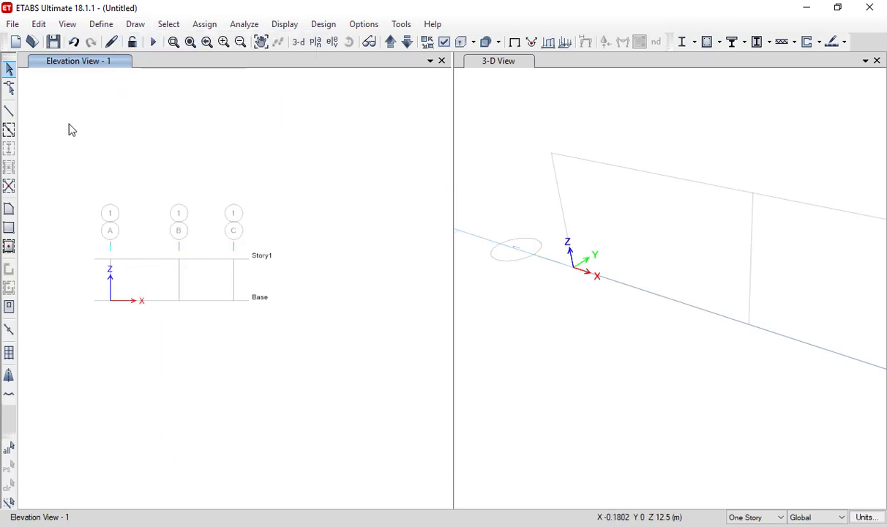
Draw a 5 m frame with the A-LatBm property and continuous moment releases along the base from grid A to grid B
click(8, 112)
scroll(121, 309, up, 3)
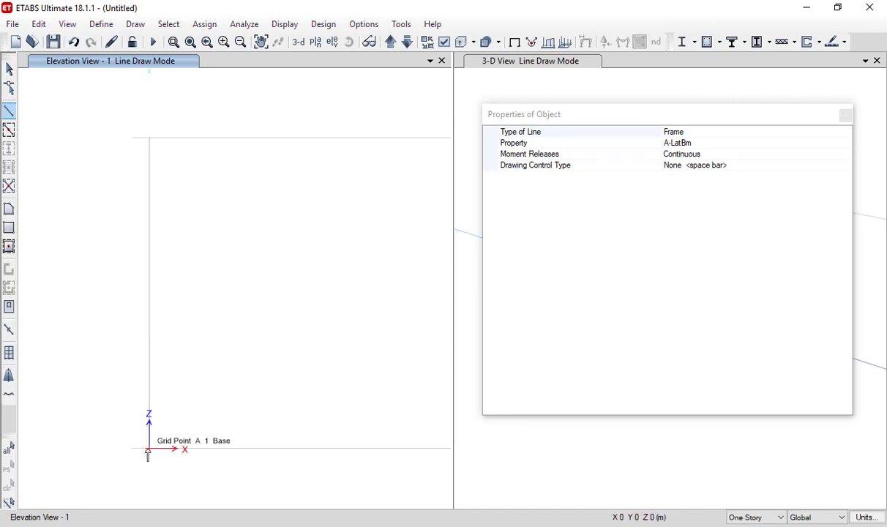
scroll(148, 453, down, 3)
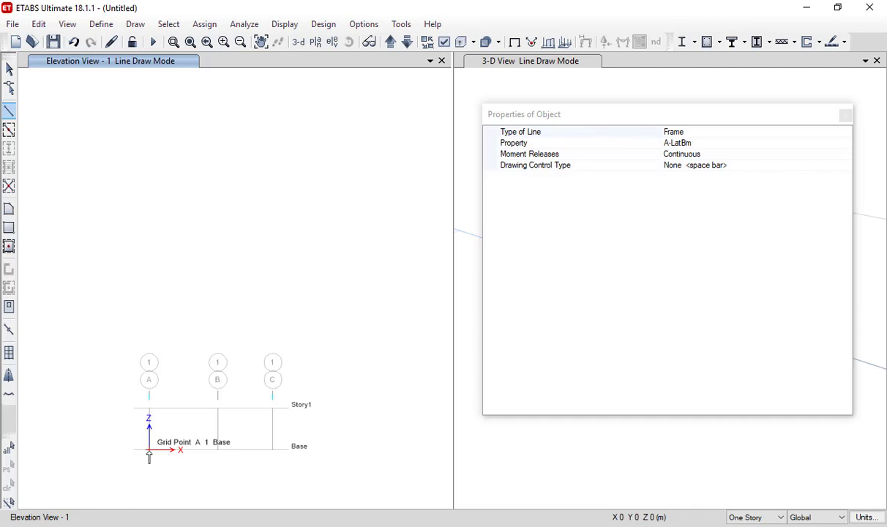
click(148, 453)
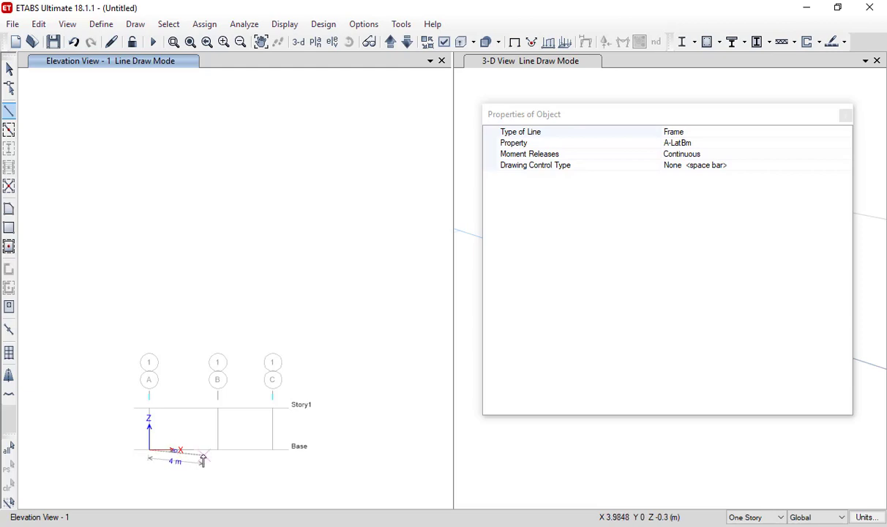
scroll(218, 454, down, 3)
scroll(218, 450, up, 8)
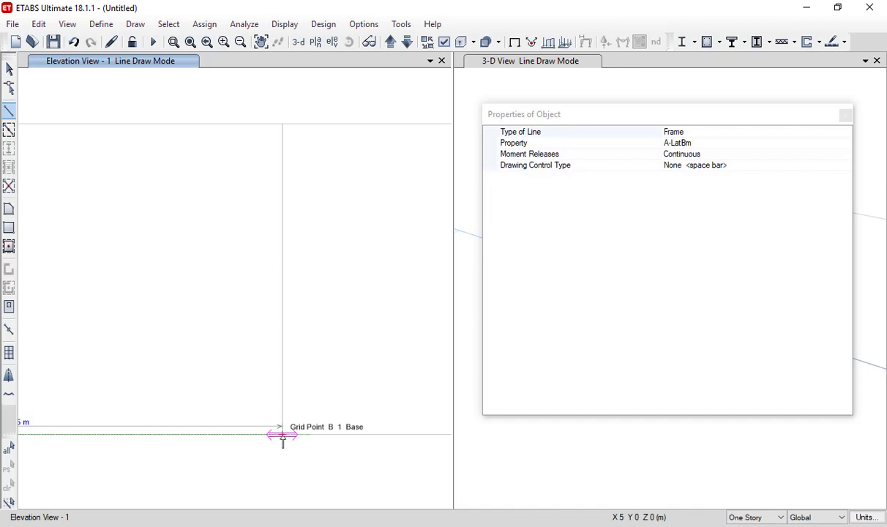
click(282, 434)
Draw the second frame along the base from grid B to grid C and return to object selection
scroll(163, 414, up, 3)
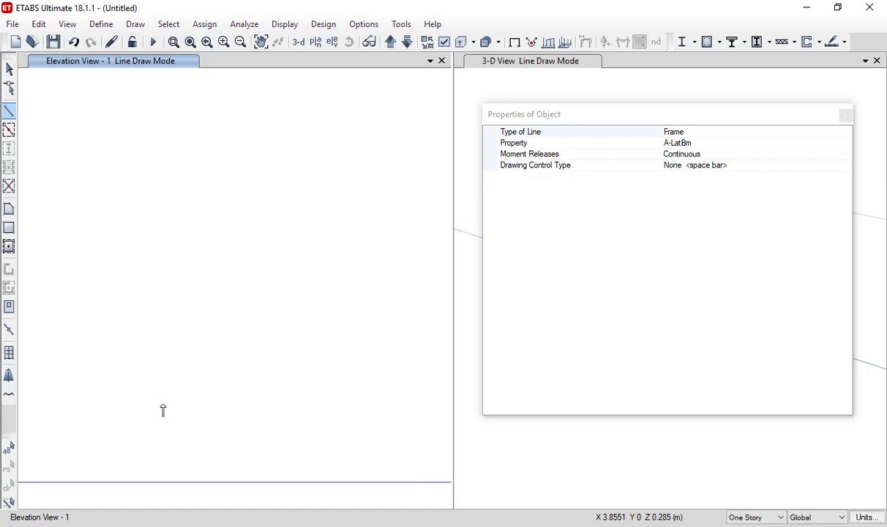
scroll(163, 410, down, 3)
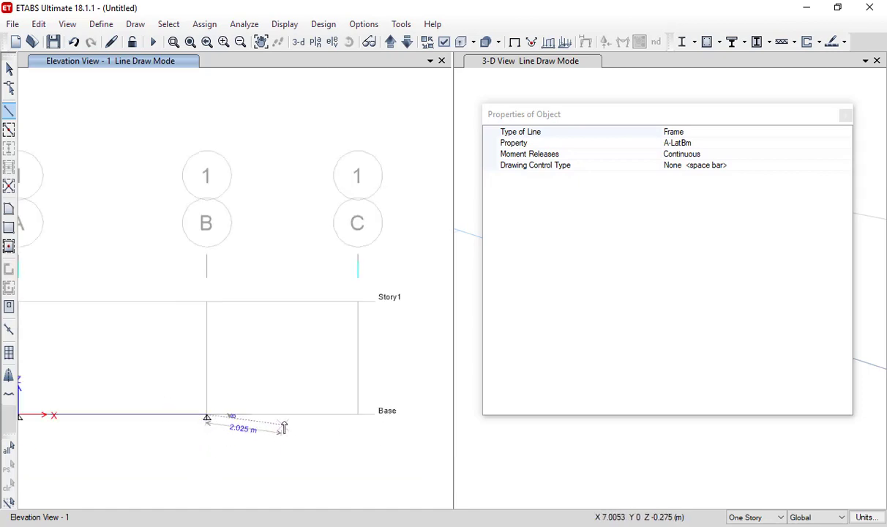
double_click(356, 415)
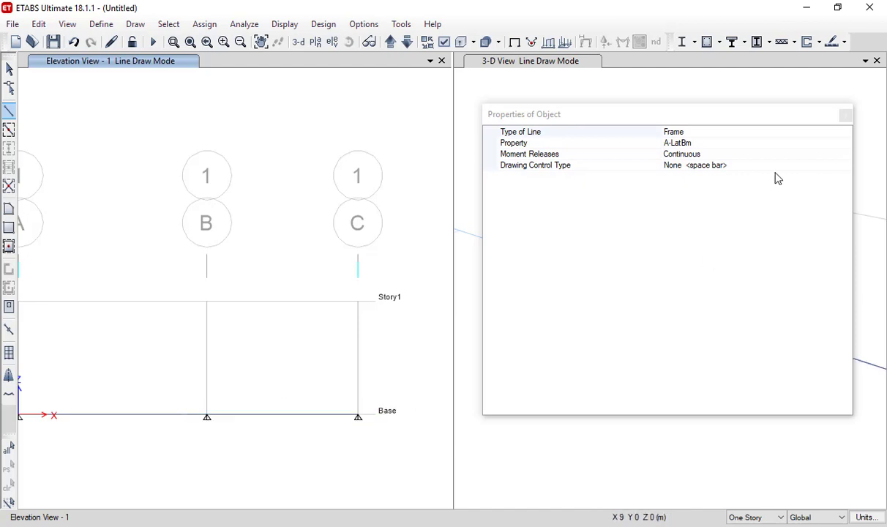
click(835, 117)
click(845, 115)
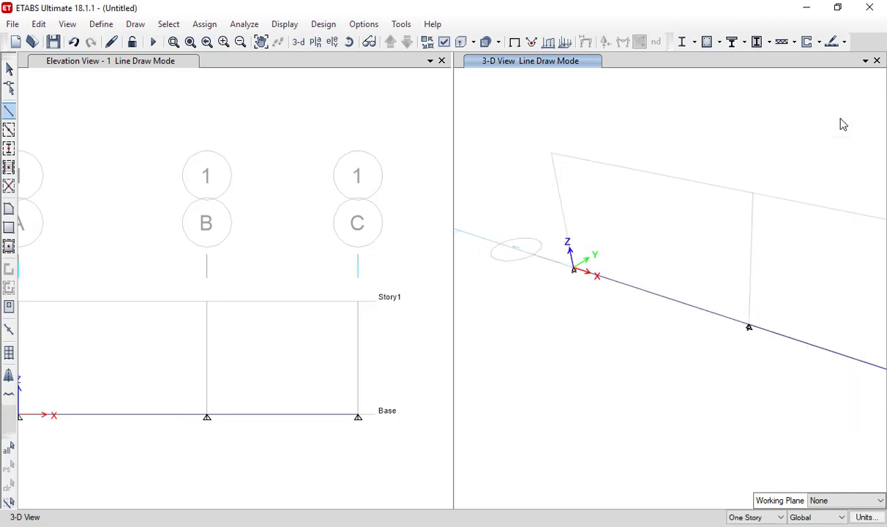
click(337, 395)
scroll(348, 264, down, 3)
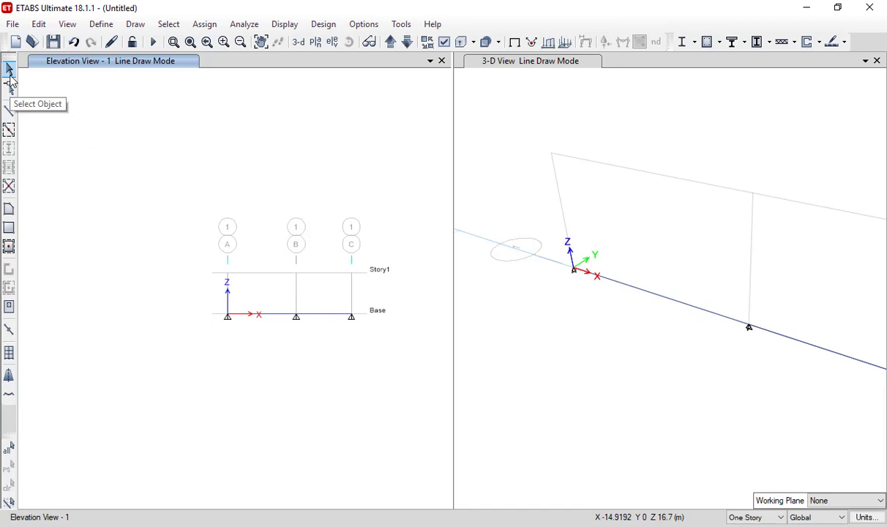
click(10, 70)
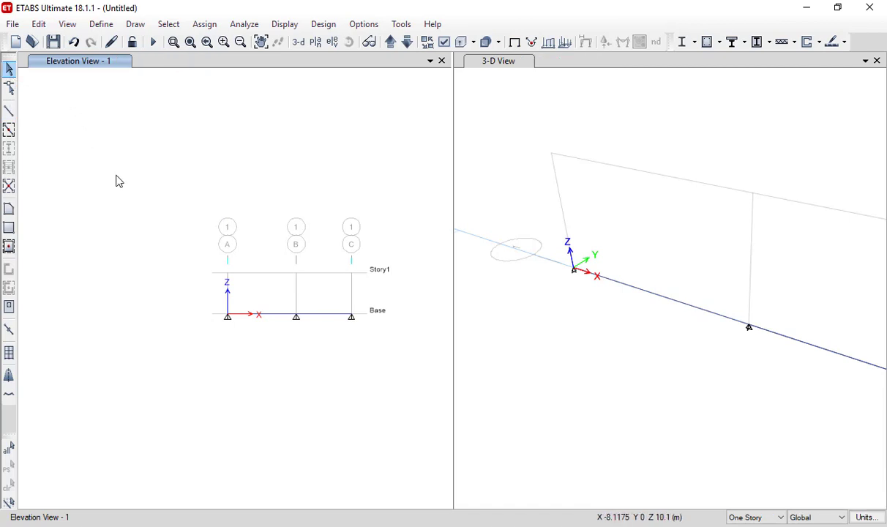
scroll(326, 305, up, 3)
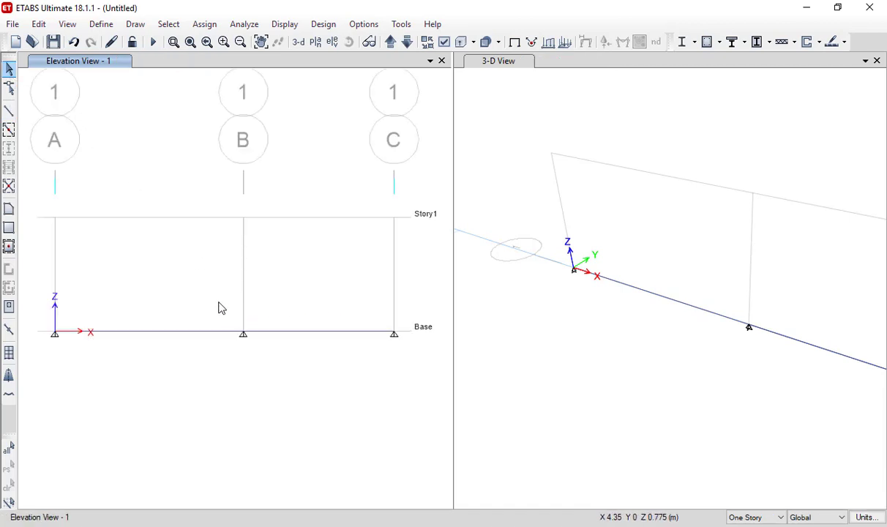
click(164, 333)
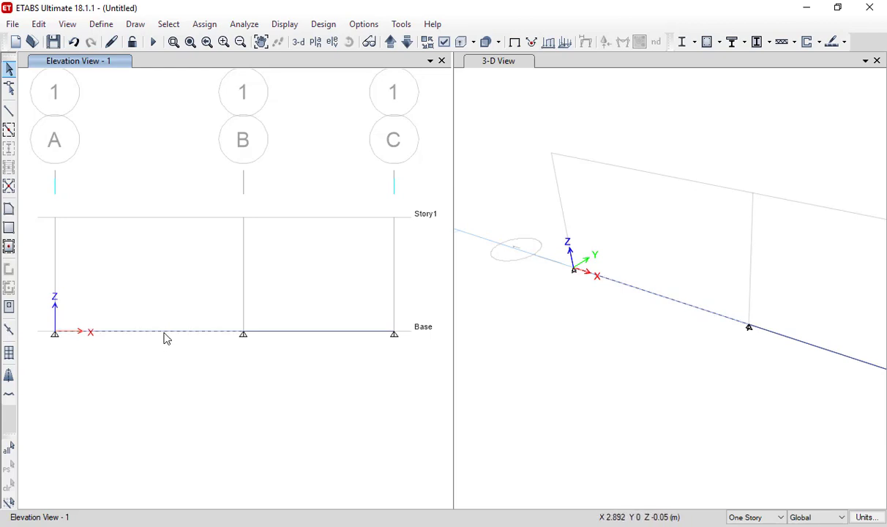
click(289, 334)
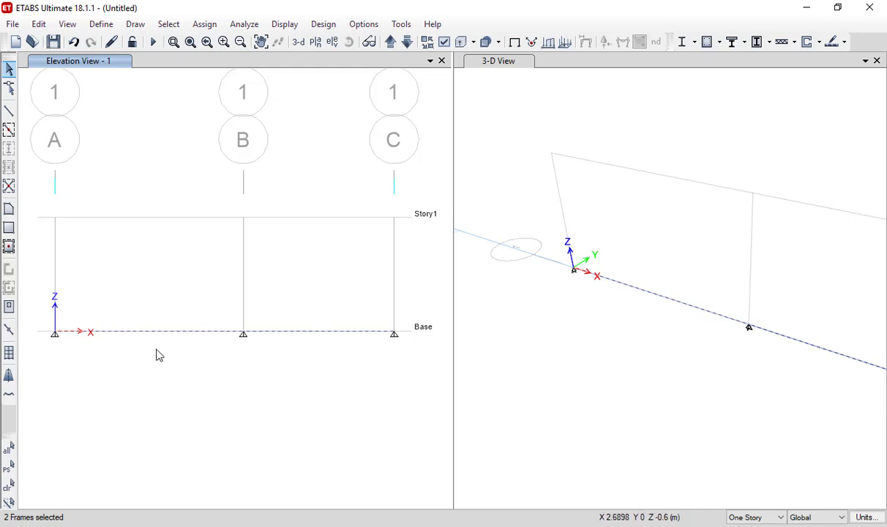
click(170, 463)
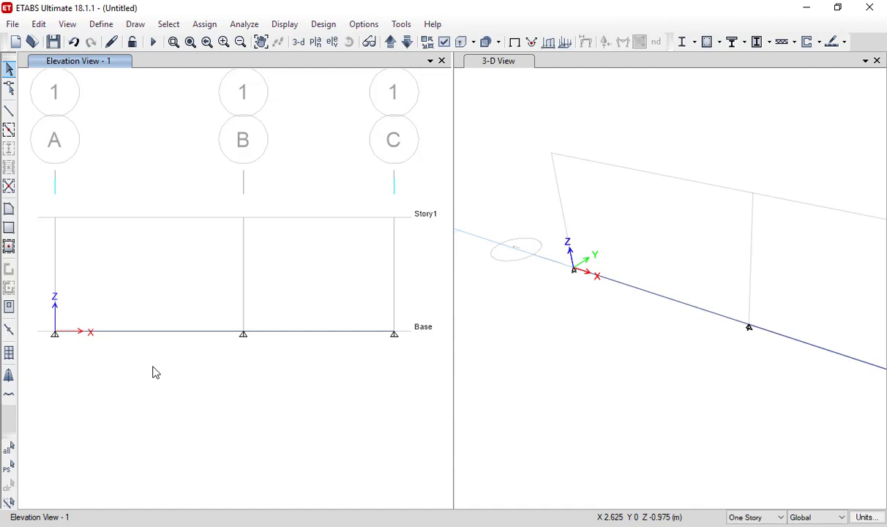
click(152, 333)
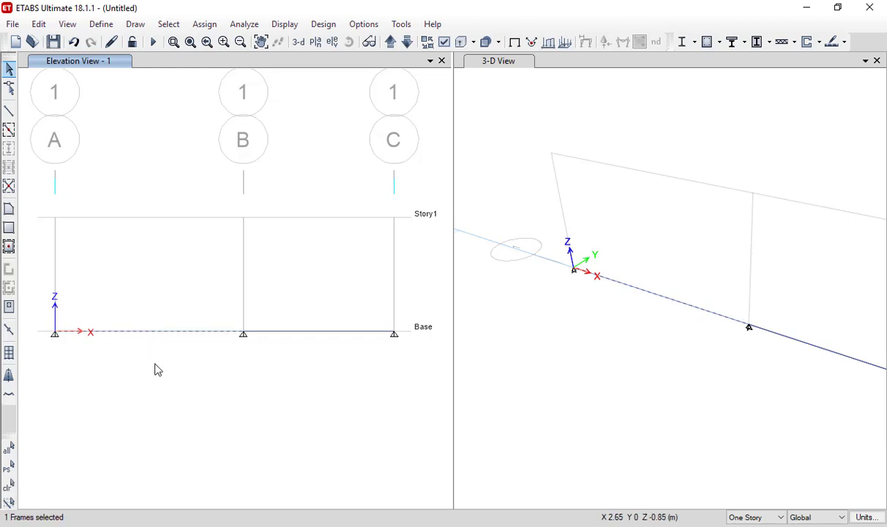
scroll(156, 374, down, 3)
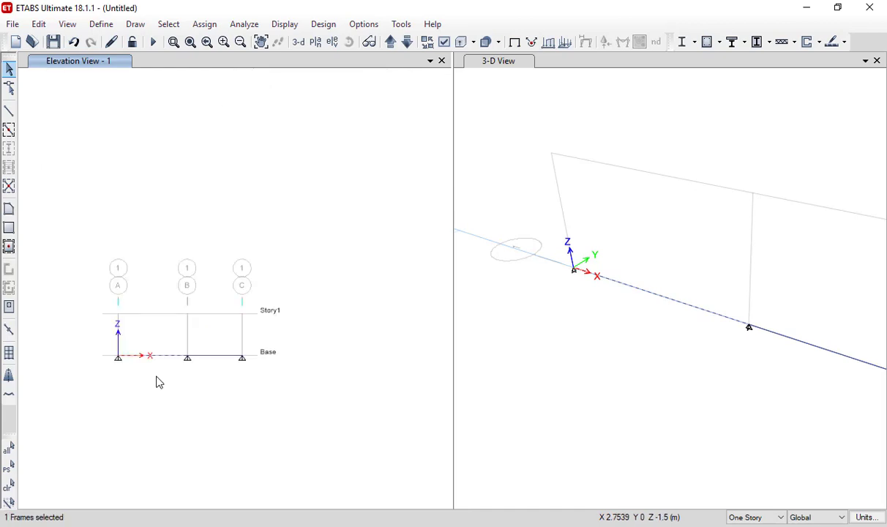
scroll(157, 380, up, 3)
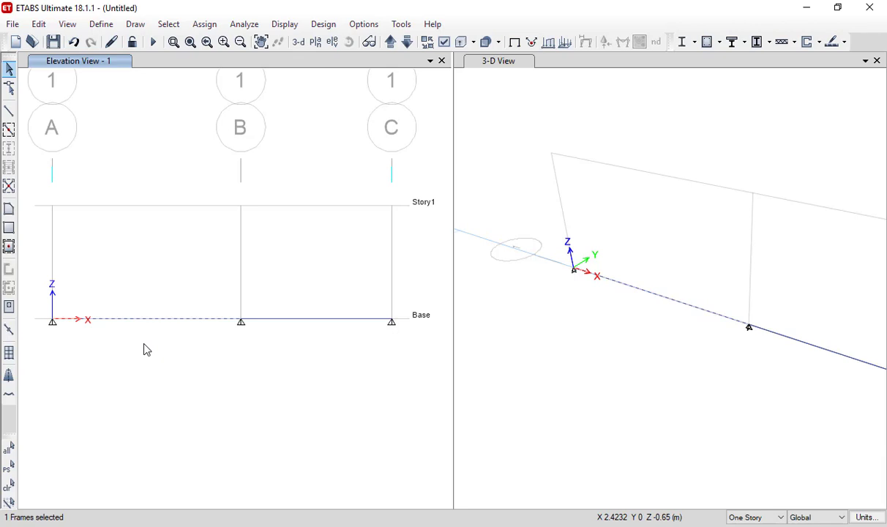
scroll(144, 353, down, 3)
scroll(144, 353, up, 3)
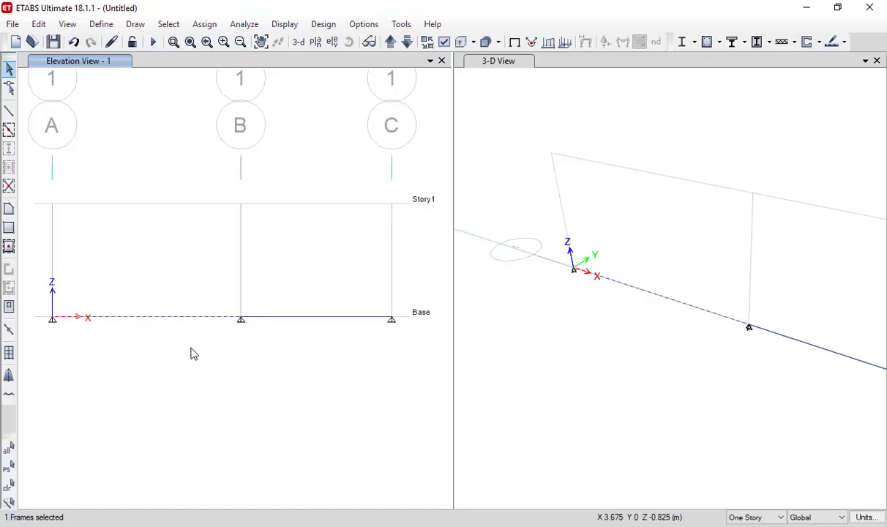
click(192, 354)
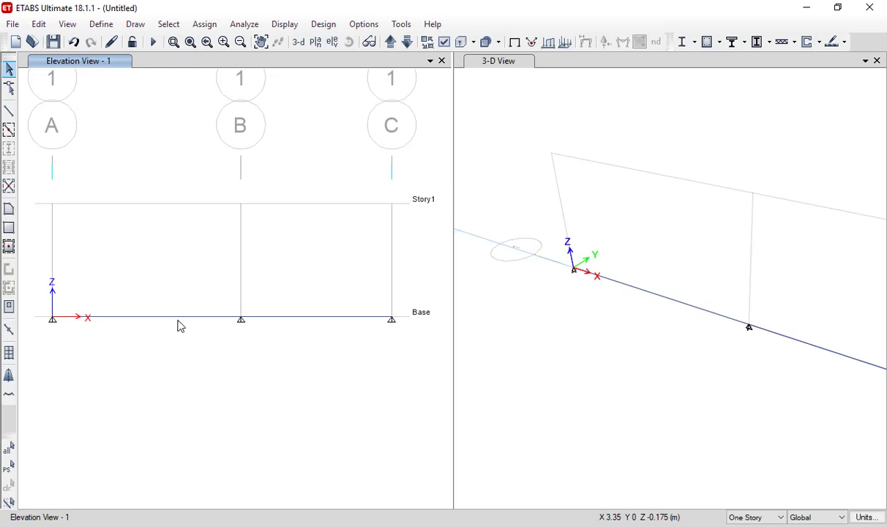
Assign a 10 kN Dead point load in the gravity direction at relative distance 0.5 on the frame between grids A and B
click(178, 319)
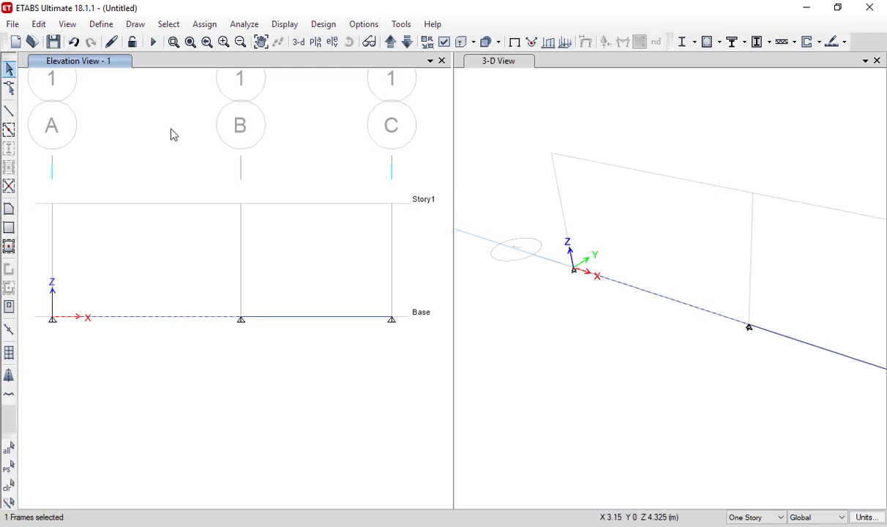
click(204, 24)
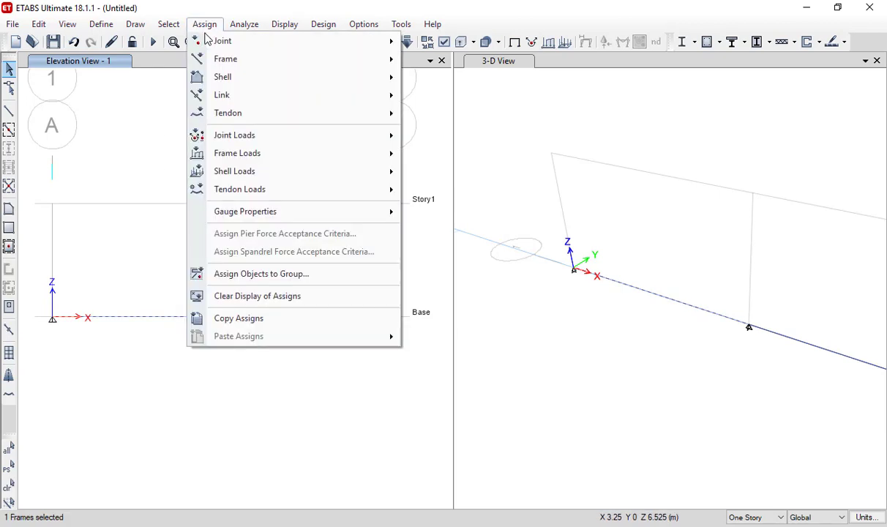
mouse_move(195, 161)
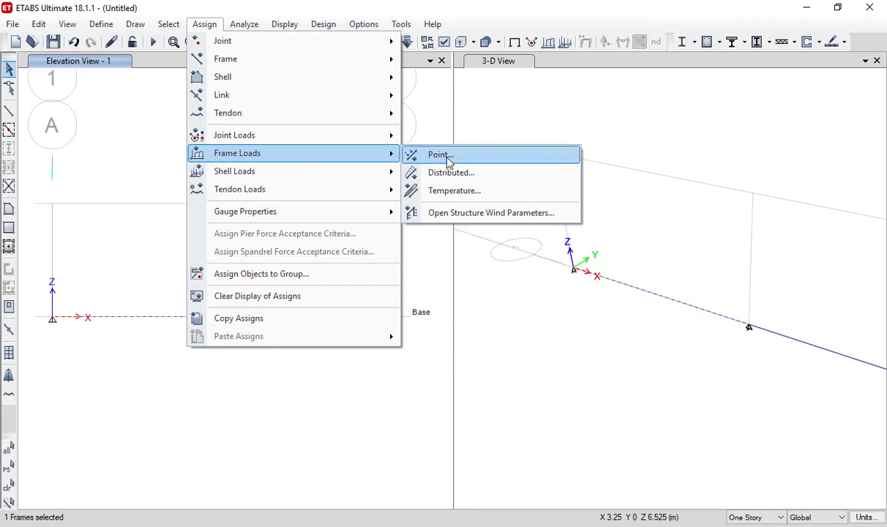
click(441, 155)
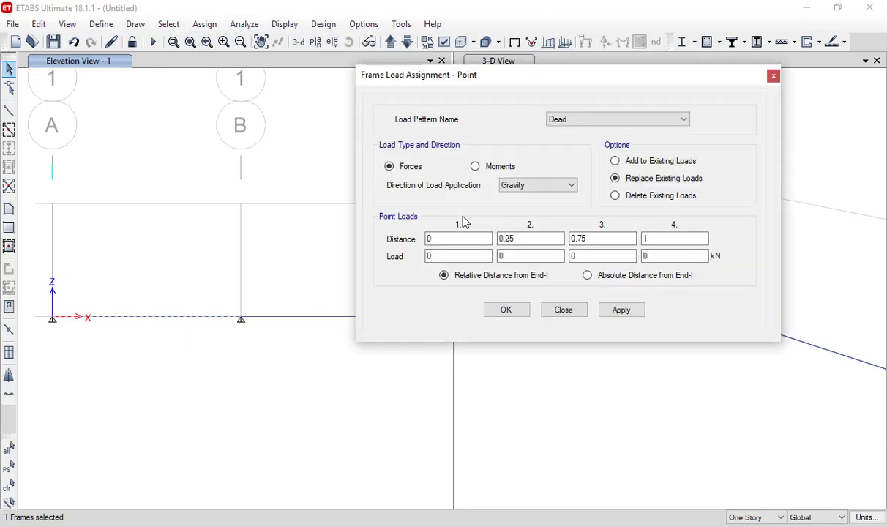
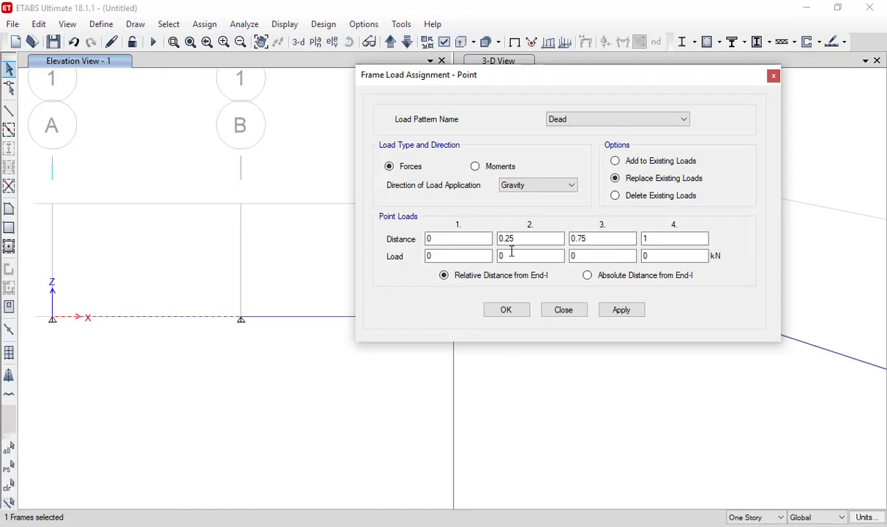
double_click(519, 239)
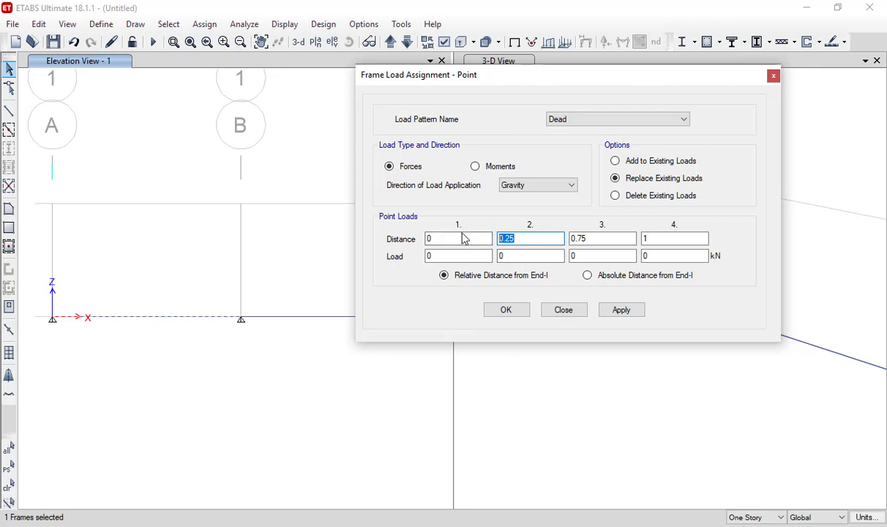
text(0)
text(.4)
key(BackSpace)
key(BackSpace)
text(.5)
double_click(516, 258)
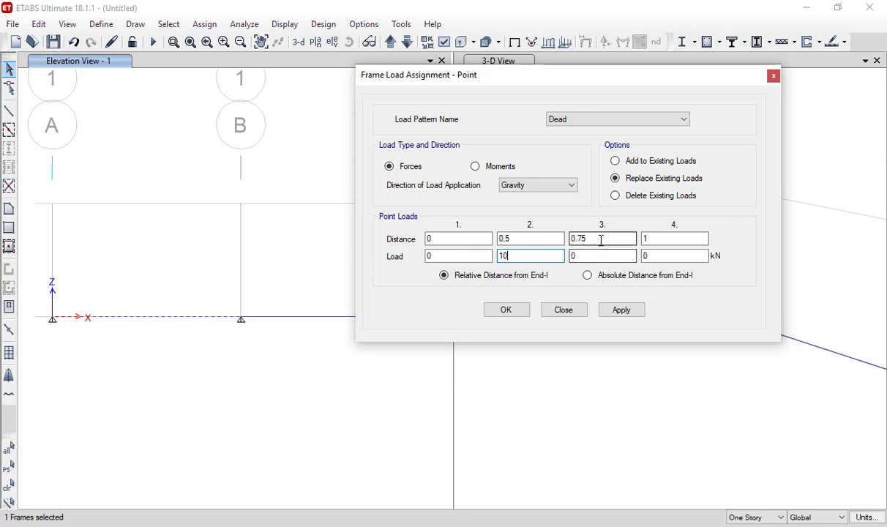
double_click(578, 238)
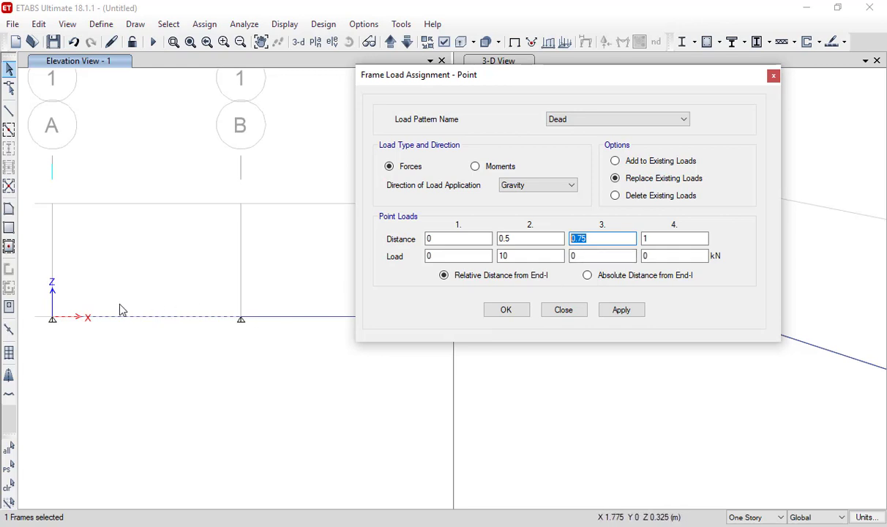
click(618, 320)
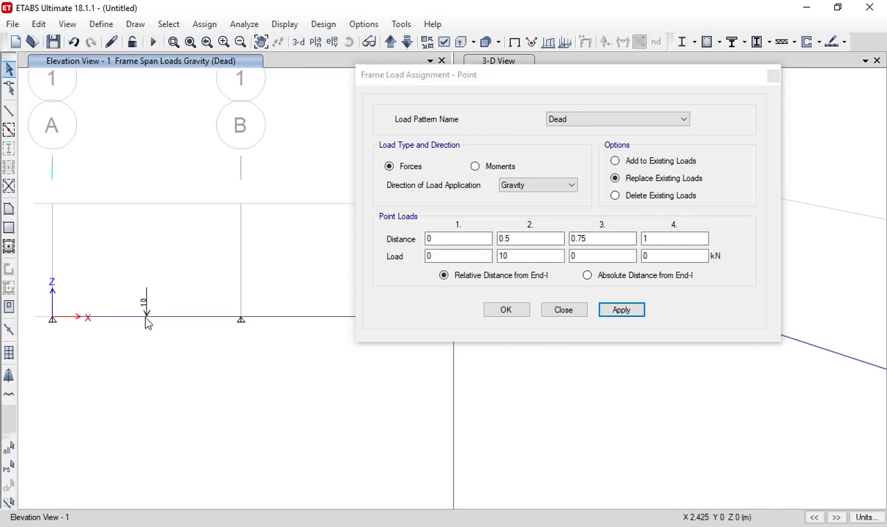
Replace the Dead point load at midspan of the frame between grids A and B with 20 kN
double_click(503, 255)
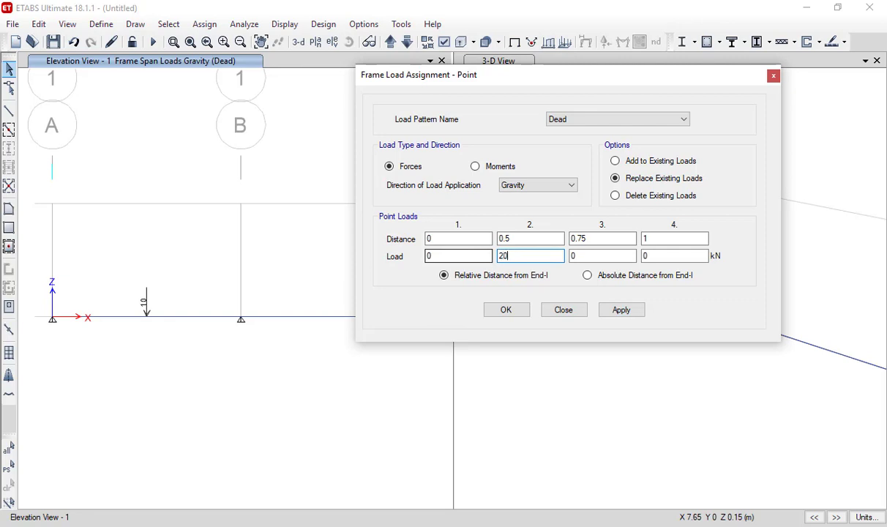
click(616, 311)
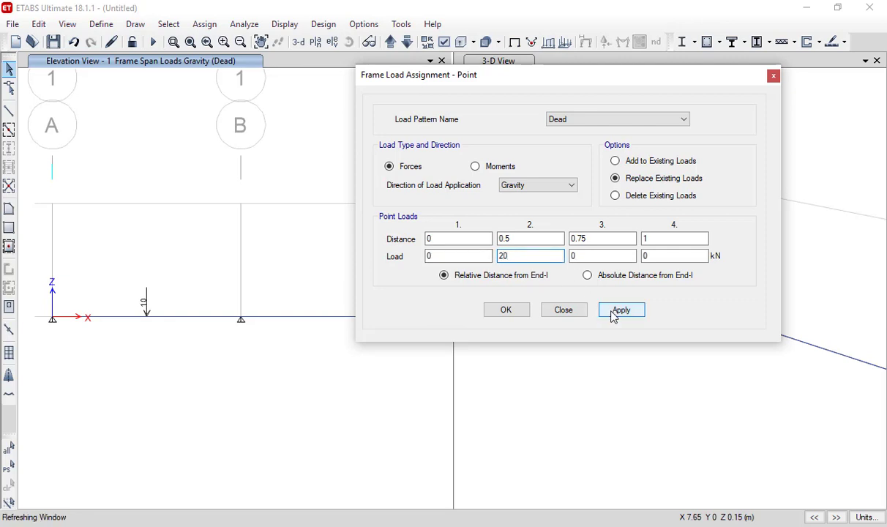
click(565, 335)
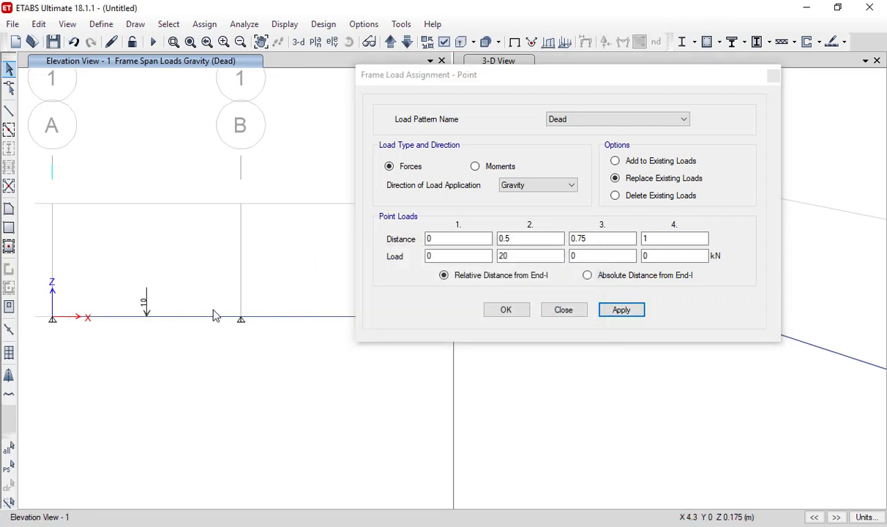
click(208, 317)
click(613, 311)
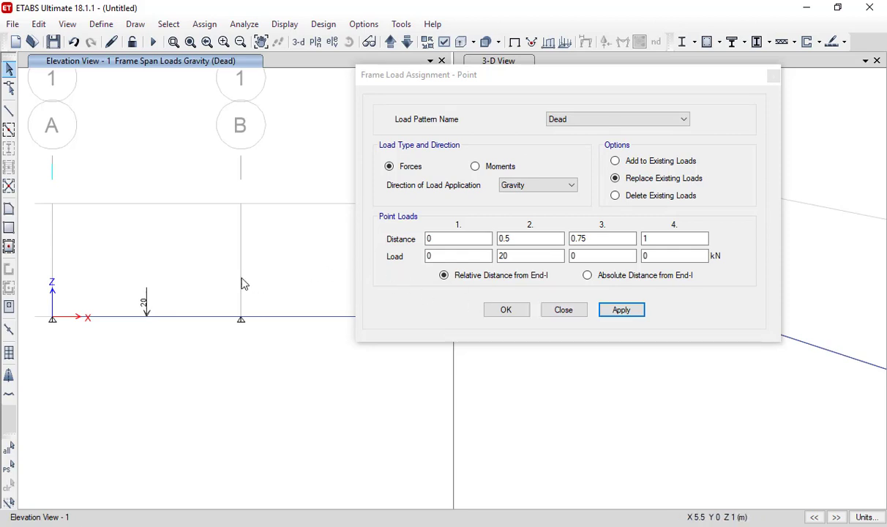
Set the Dead point load at midspan of the frame between grids A and B back to 10 kN
click(182, 318)
double_click(512, 256)
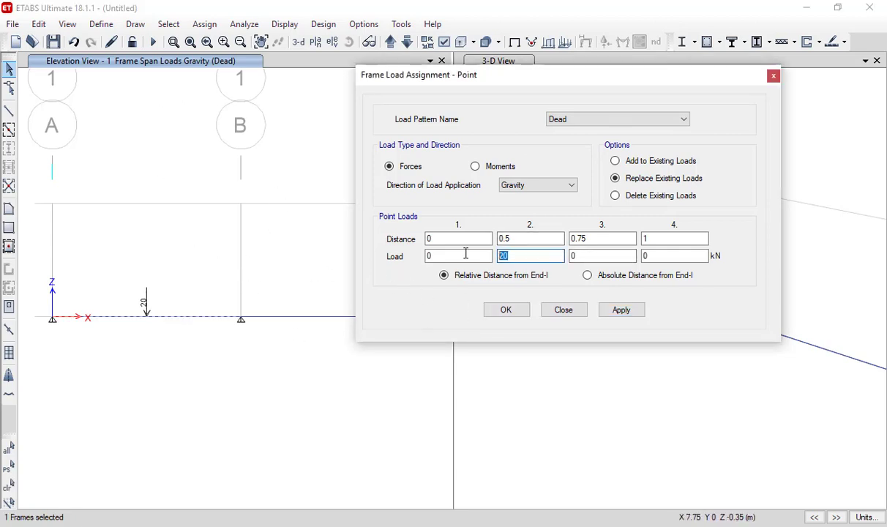
text(1)
click(628, 313)
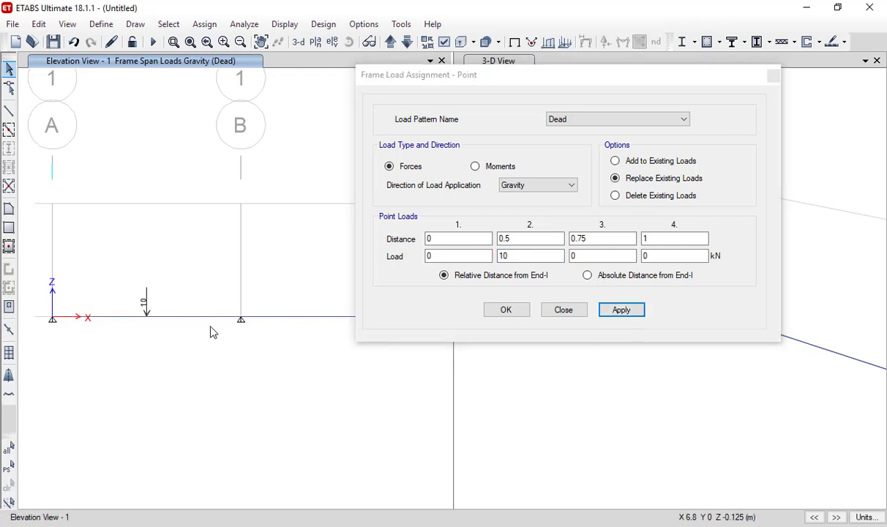
Add a 5 kN Dead point load in the gravity direction at an absolute distance of 1 m on the frame between grids B and C
middle_drag(267, 360, 204, 368)
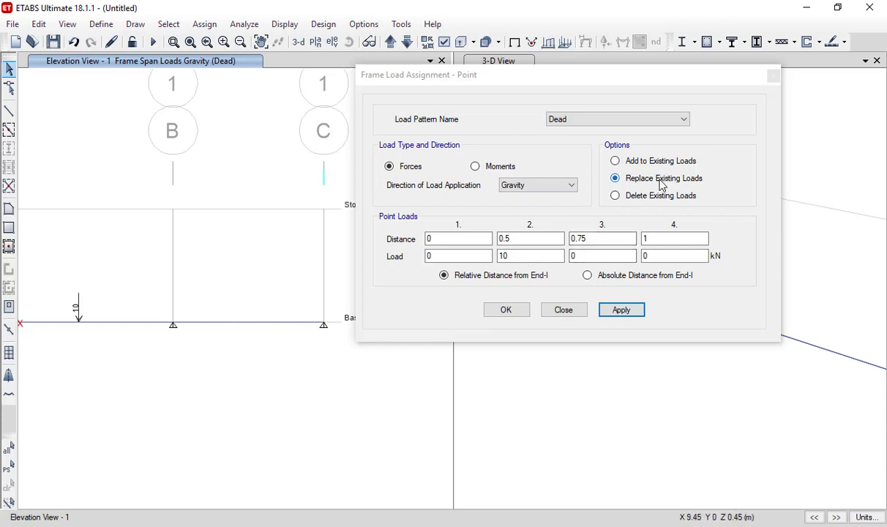
click(522, 254)
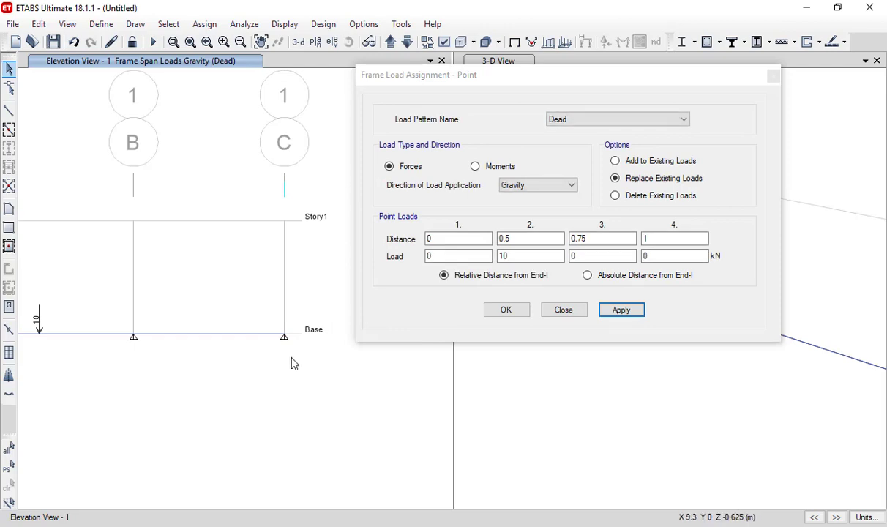
click(228, 340)
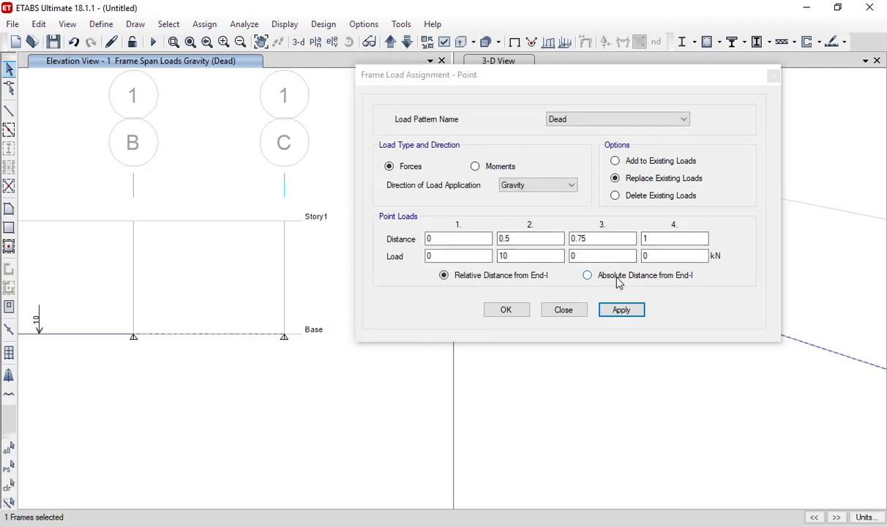
click(618, 283)
double_click(497, 240)
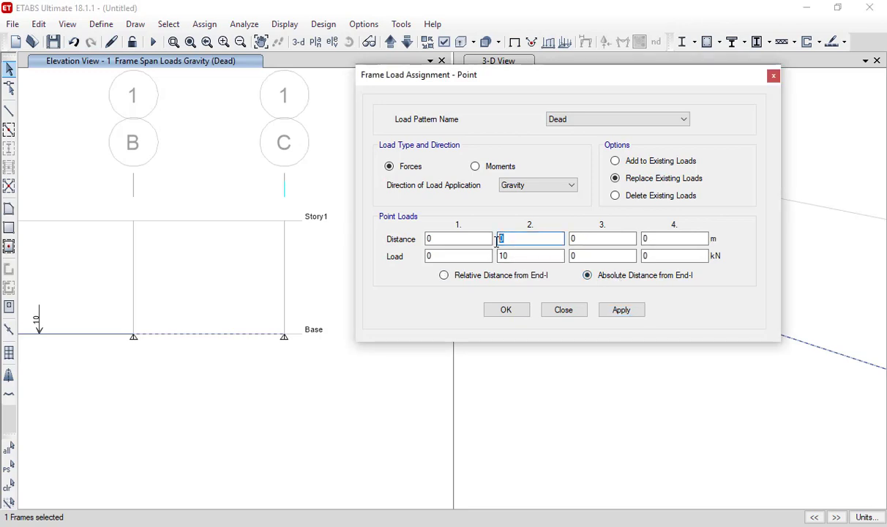
text(1)
double_click(502, 256)
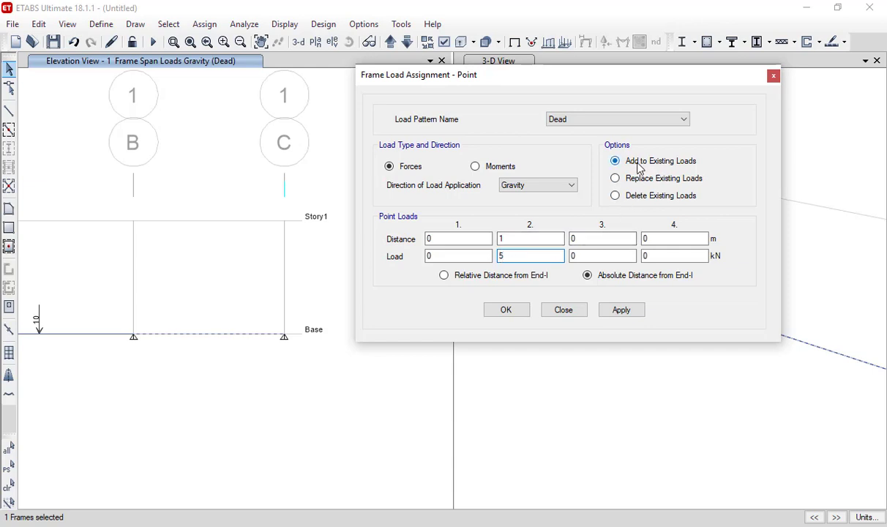
click(626, 310)
click(626, 309)
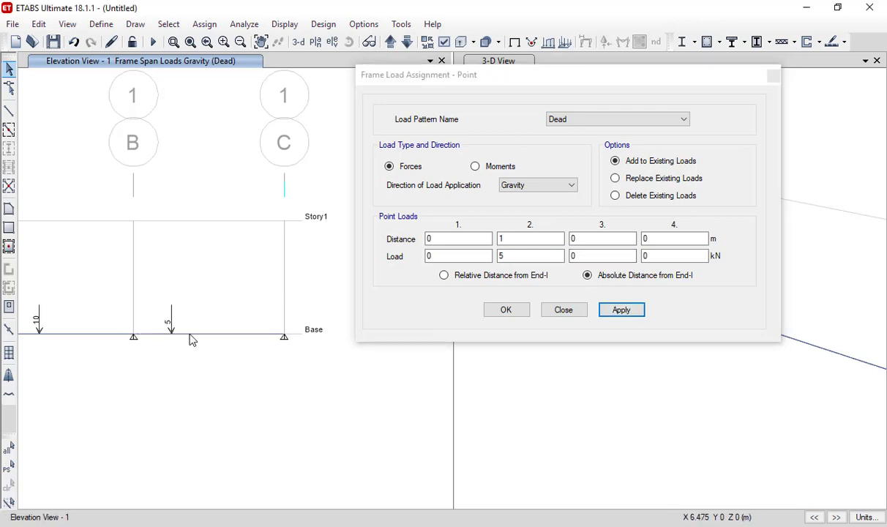
click(498, 317)
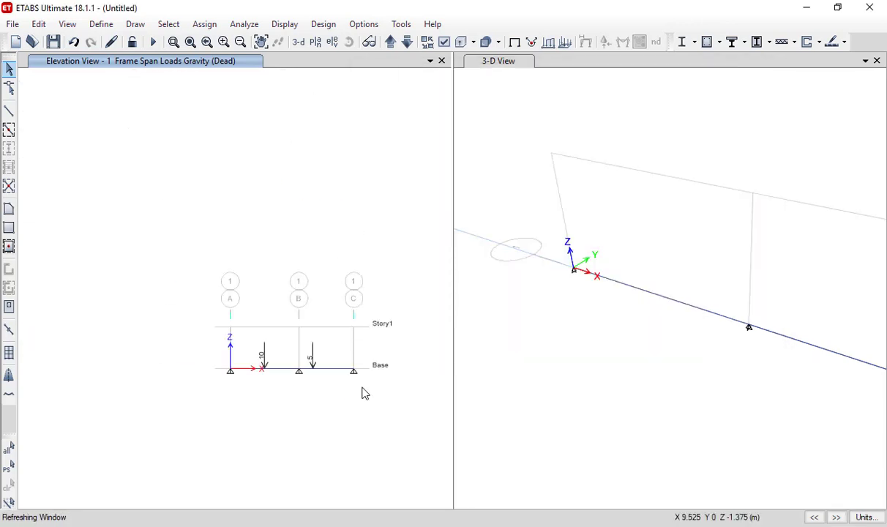
Assign roller restraints with only Translation Z fixed to the base joints at grids B and C
scroll(368, 393, down, 3)
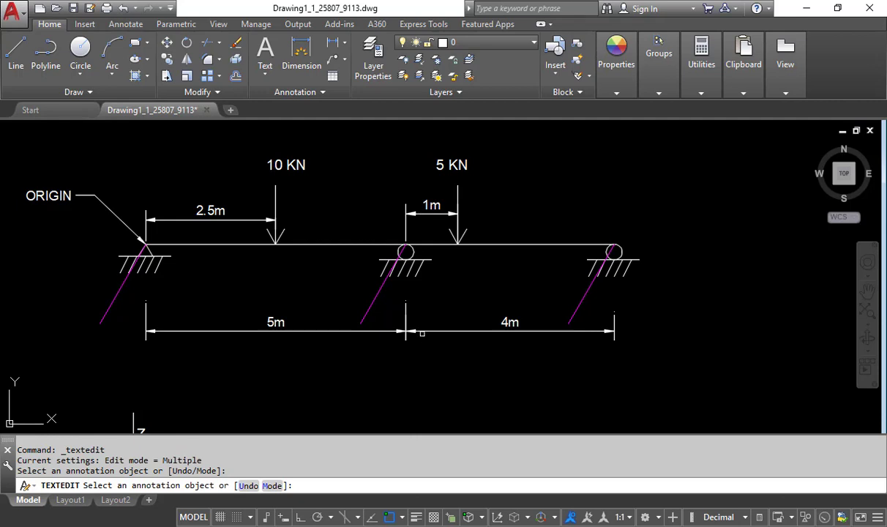
scroll(420, 293, up, 2)
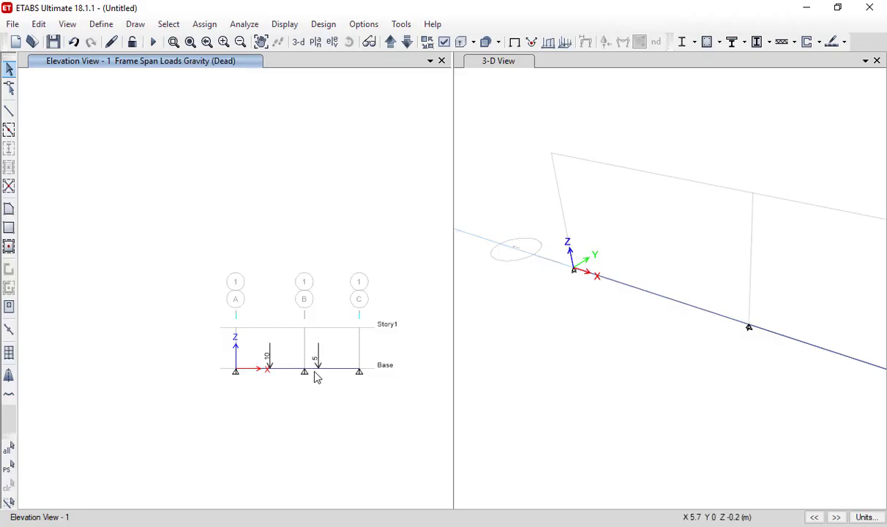
scroll(313, 373, down, 2)
scroll(316, 377, up, 5)
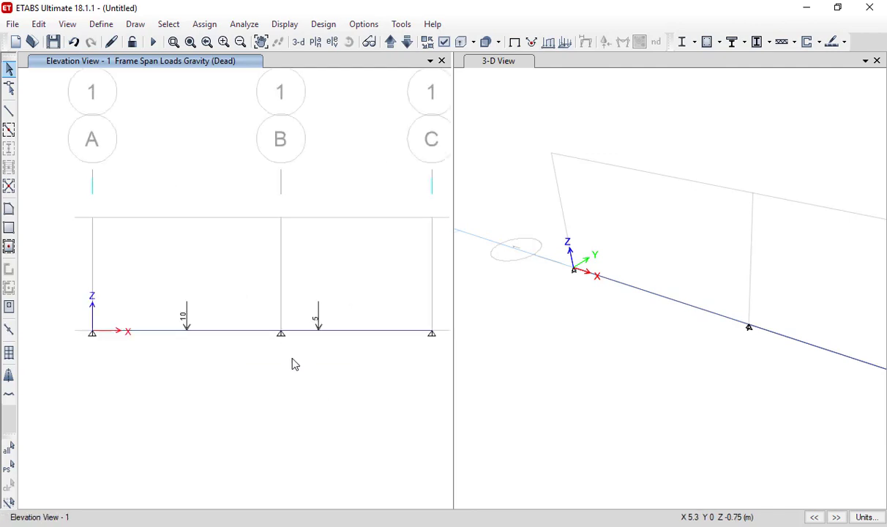
middle_drag(293, 362, 199, 350)
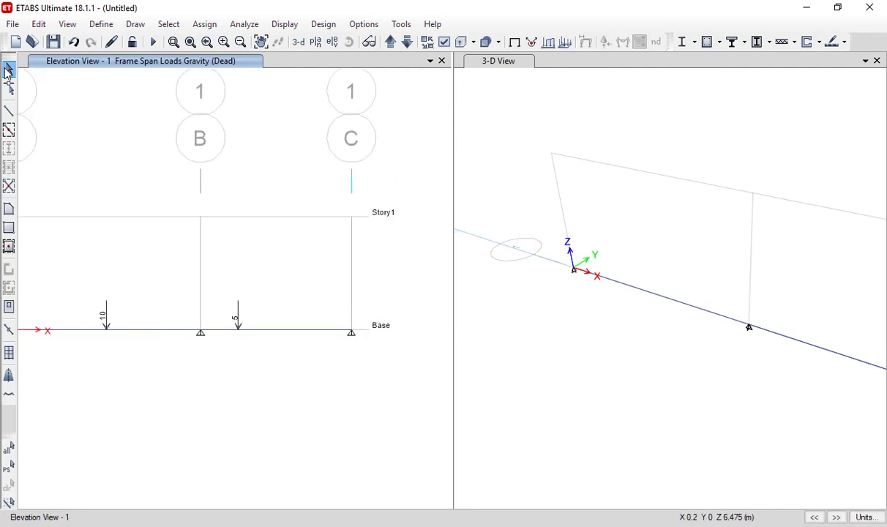
drag(165, 301, 213, 370)
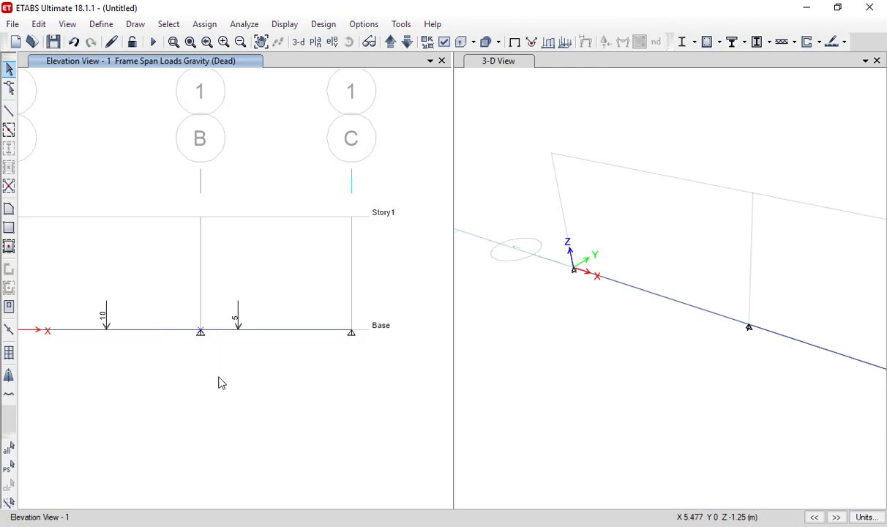
drag(292, 269, 392, 403)
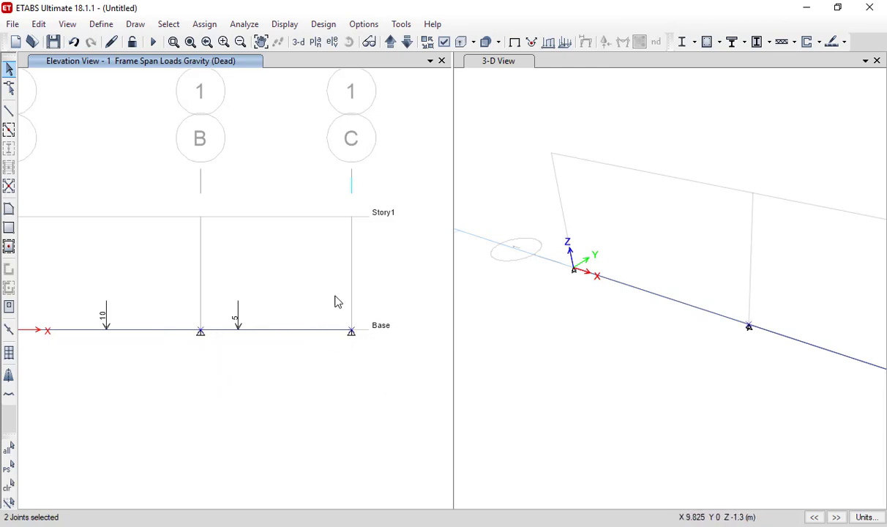
click(205, 24)
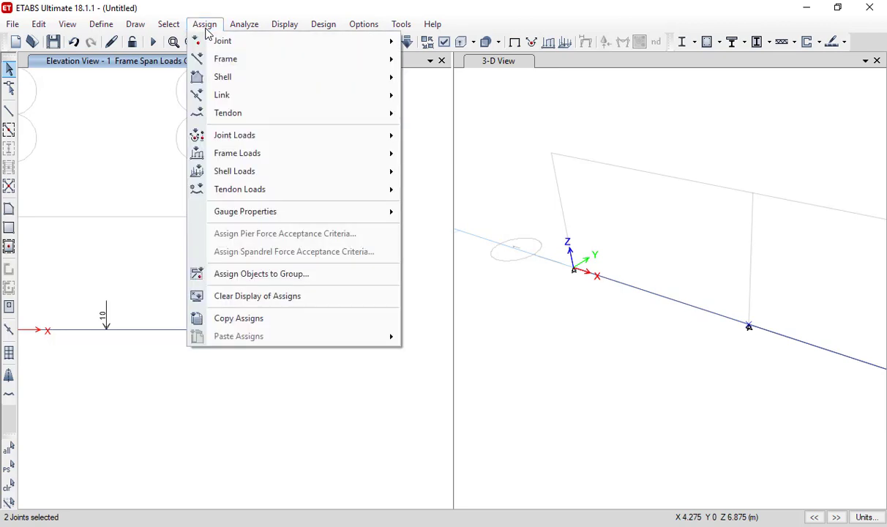
mouse_move(199, 41)
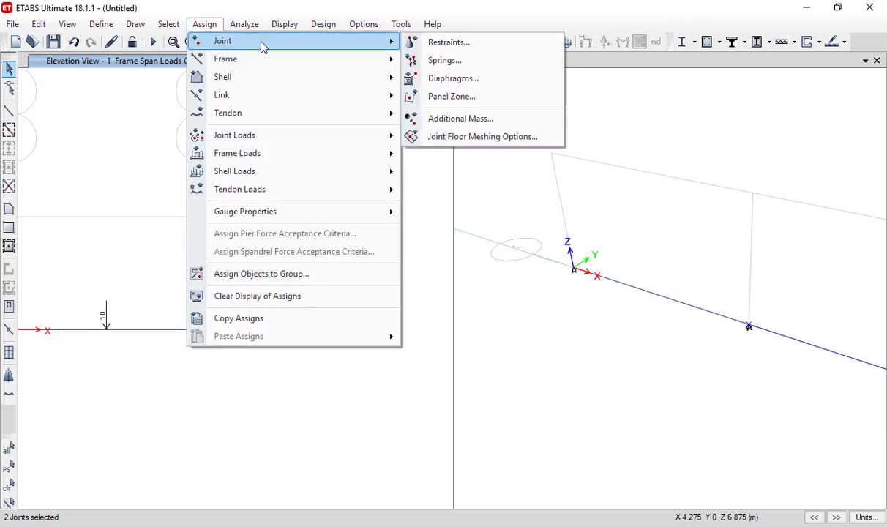
click(449, 44)
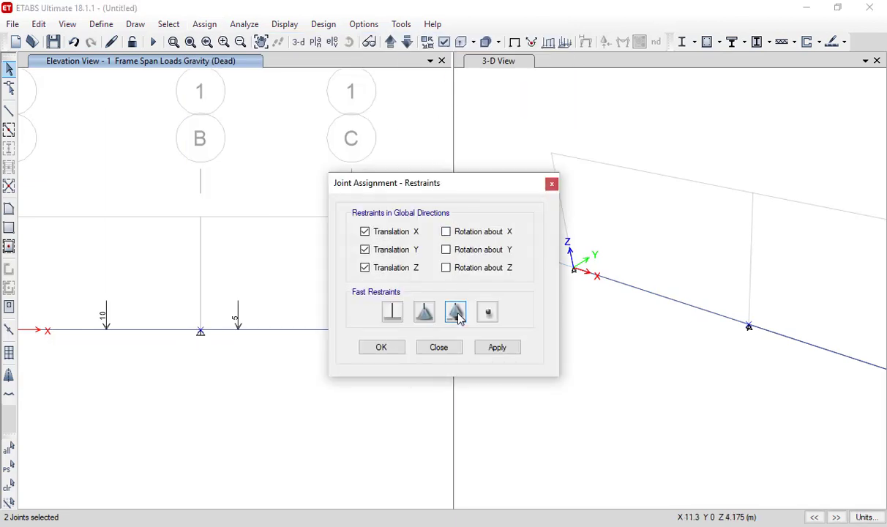
click(456, 314)
click(511, 348)
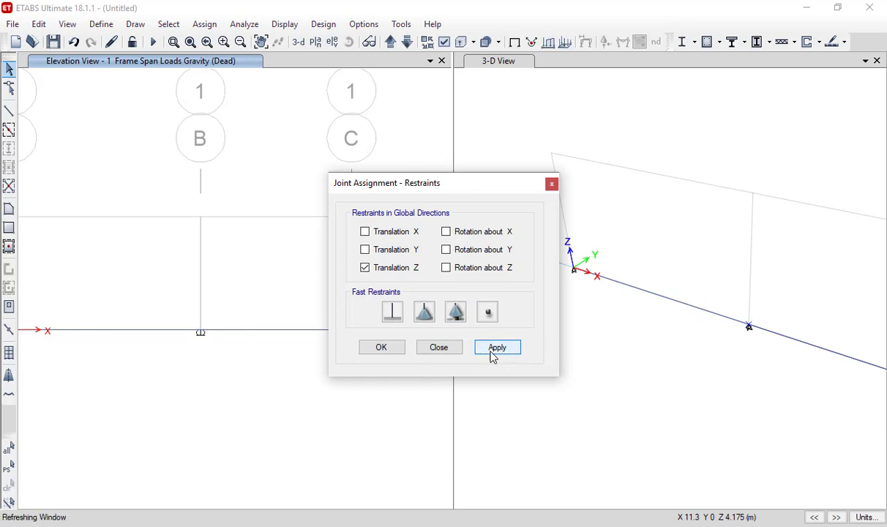
click(387, 349)
scroll(208, 330, down, 3)
scroll(211, 348, up, 3)
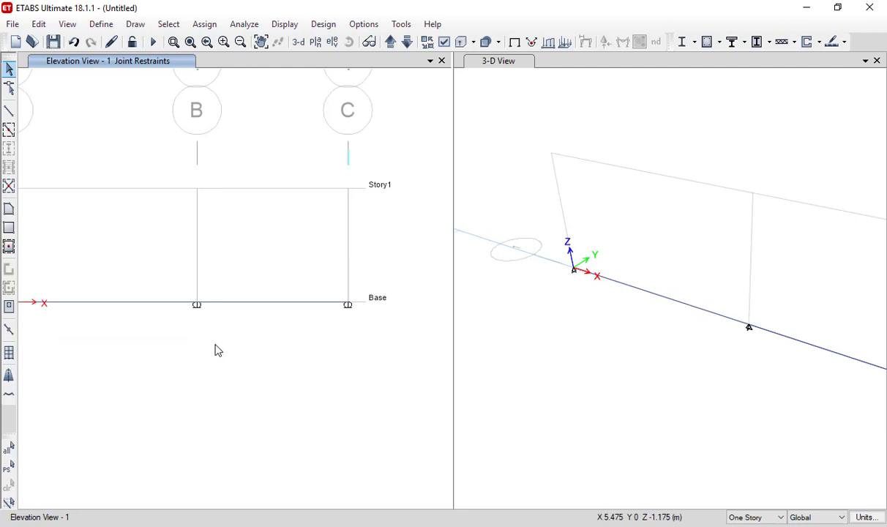
middle_drag(241, 360, 272, 372)
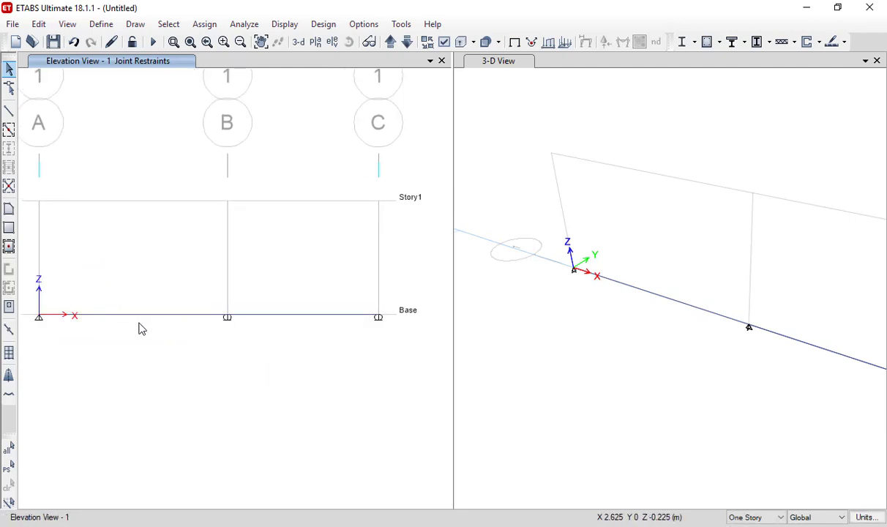